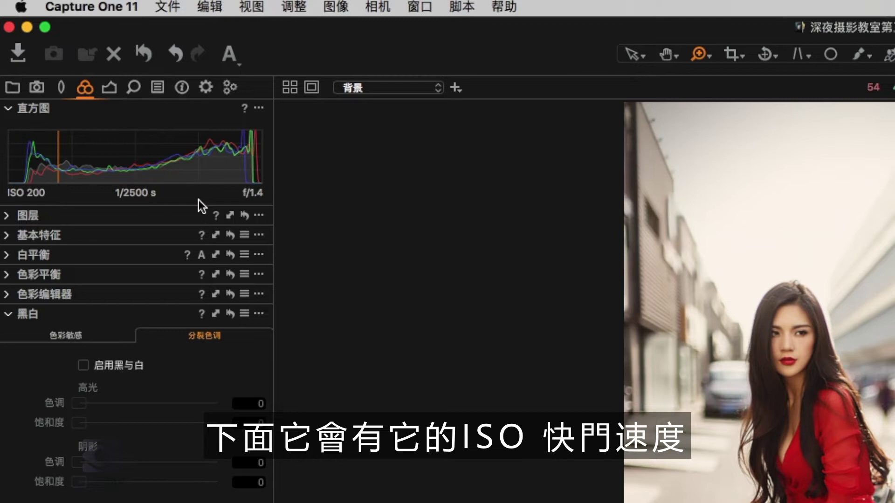
- Add a new adjustment layer to the photo and name it 皮肤
click(80, 215)
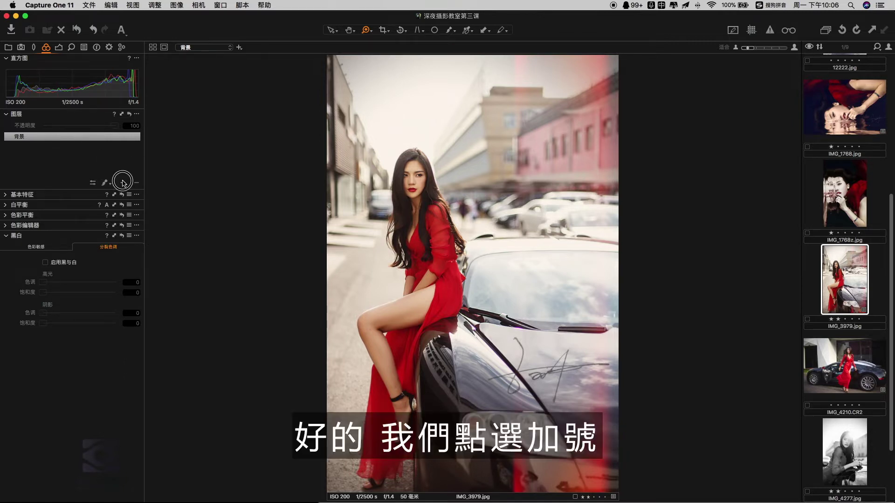
click(124, 182)
double_click(24, 138)
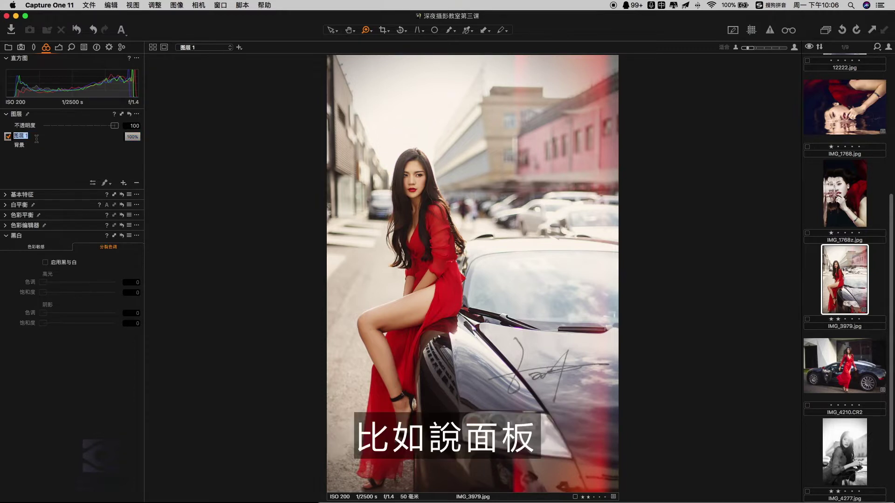
key(Return)
- Adjust the mask brush and paint the 皮肤 layer's mask over the woman's face, body and bare leg
click(106, 183)
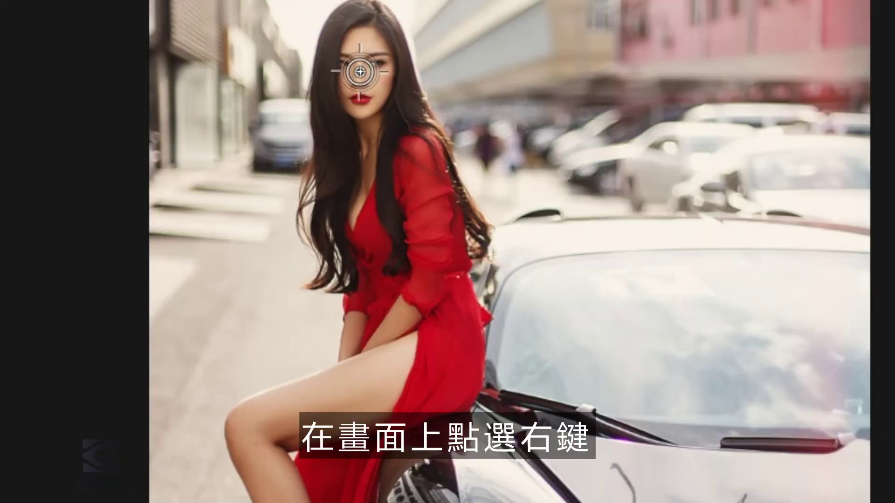
right_click(413, 171)
mouse_move(368, 81)
mouse_down()
mouse_move(344, 81)
mouse_move(358, 81)
mouse_up()
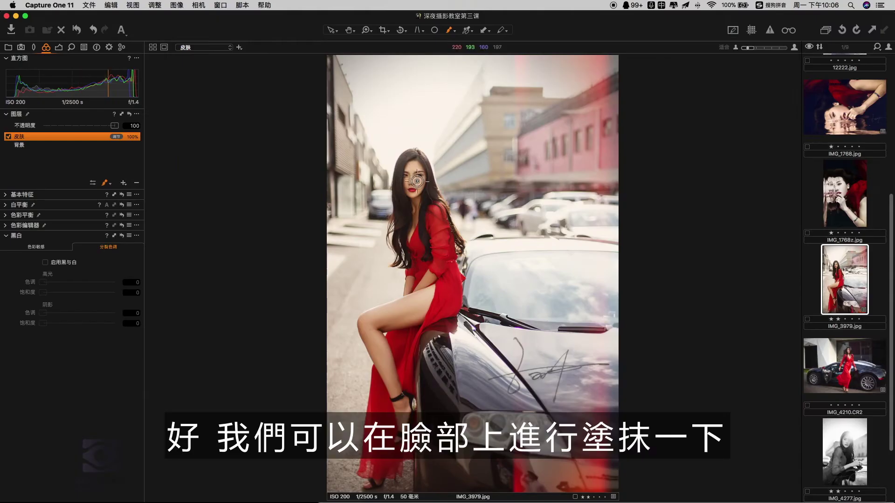
mouse_move(413, 172)
mouse_down()
mouse_move(431, 278)
mouse_move(367, 321)
mouse_up()
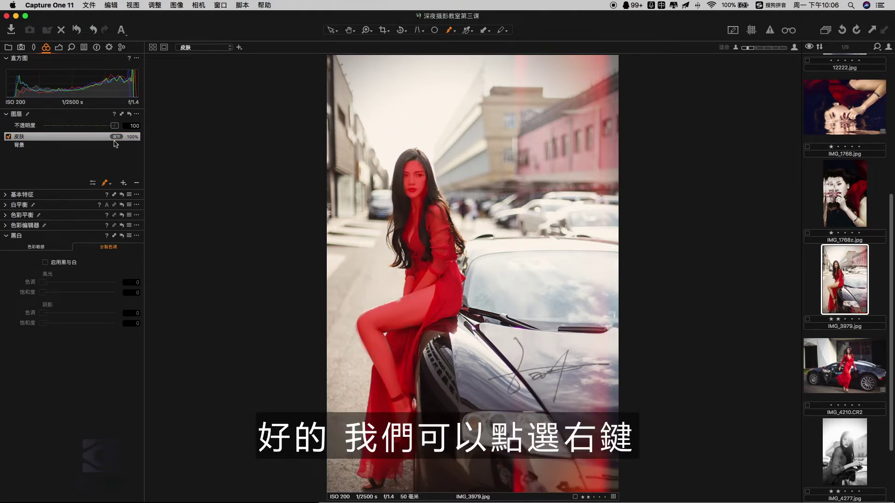
- Feather the 皮肤 layer's mask with a radius of 44.7 and hide the mask overlay
right_click(86, 139)
click(107, 163)
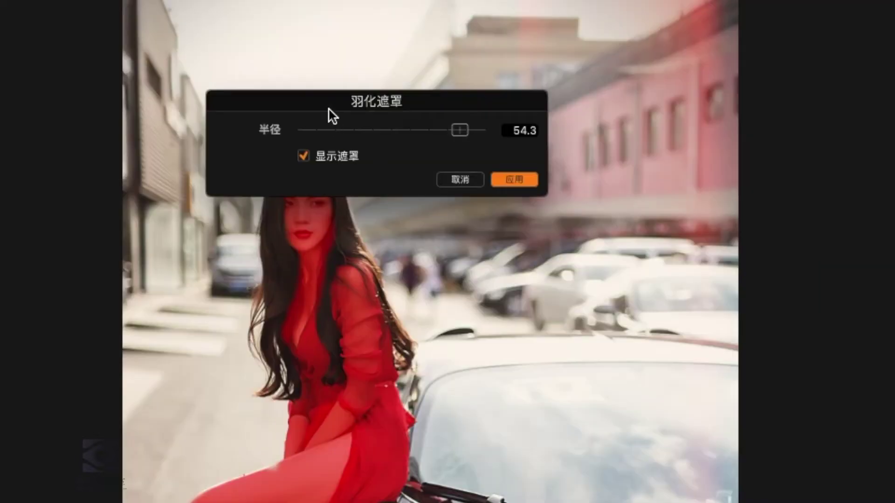
drag(328, 109, 536, 118)
mouse_move(660, 138)
mouse_down()
mouse_move(623, 141)
mouse_move(660, 141)
mouse_up()
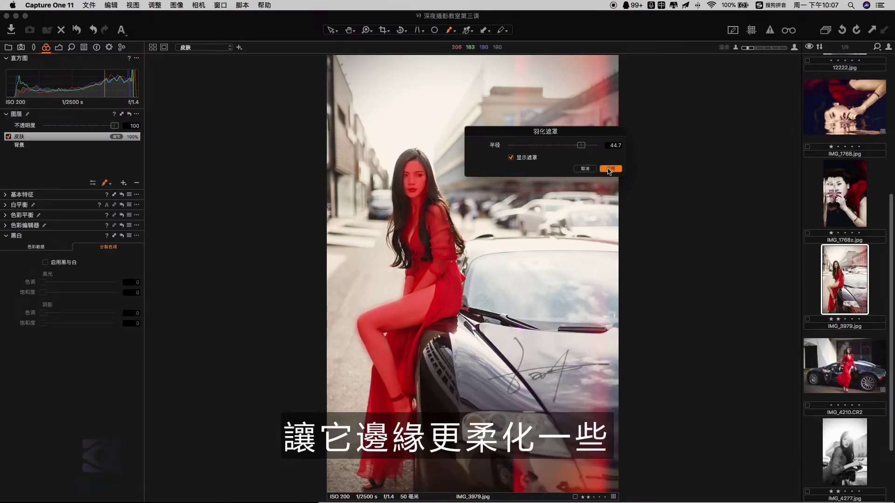
click(608, 169)
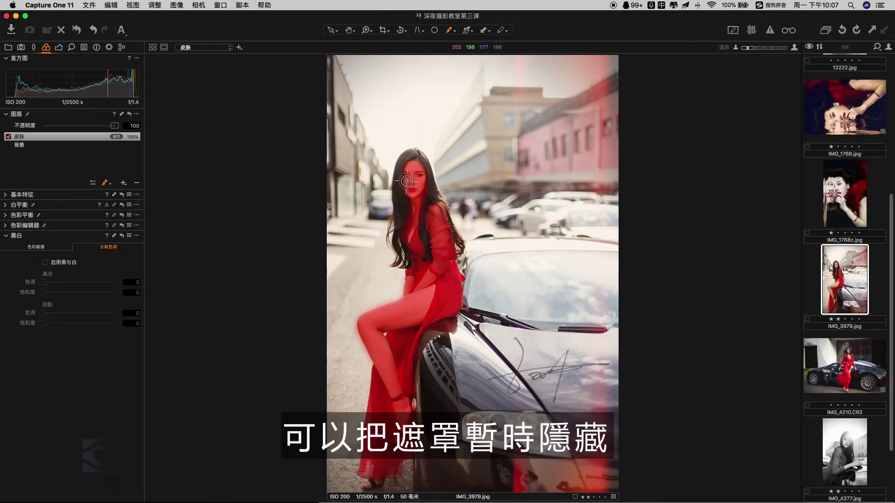
key(m)
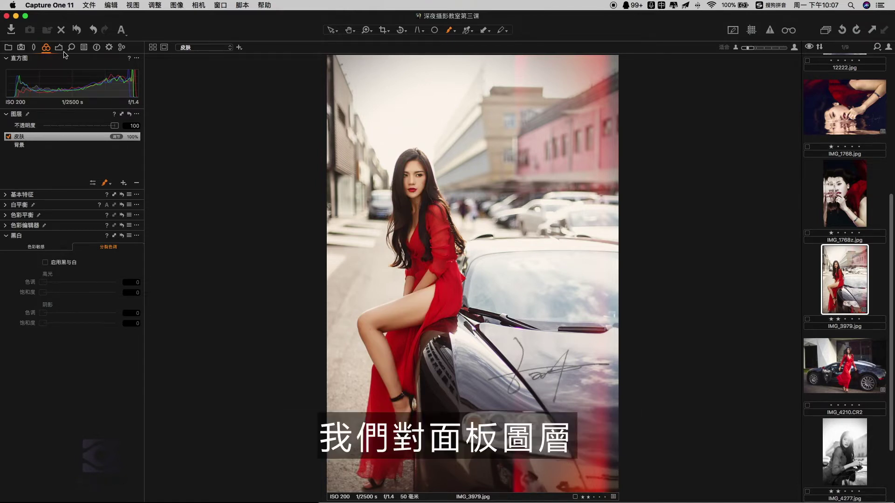
- Set the 皮肤 layer's white balance to a color temperature of 4853 and a tint of 4.4
click(5, 195)
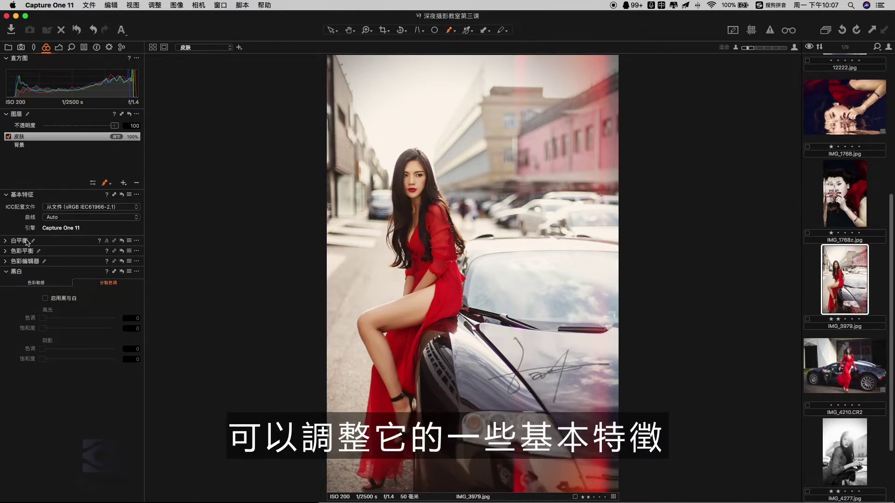
click(7, 252)
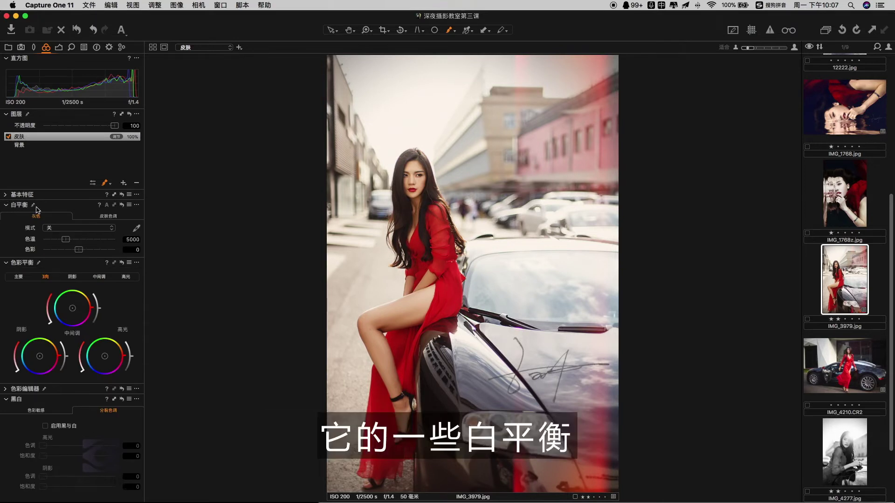
drag(66, 239, 82, 250)
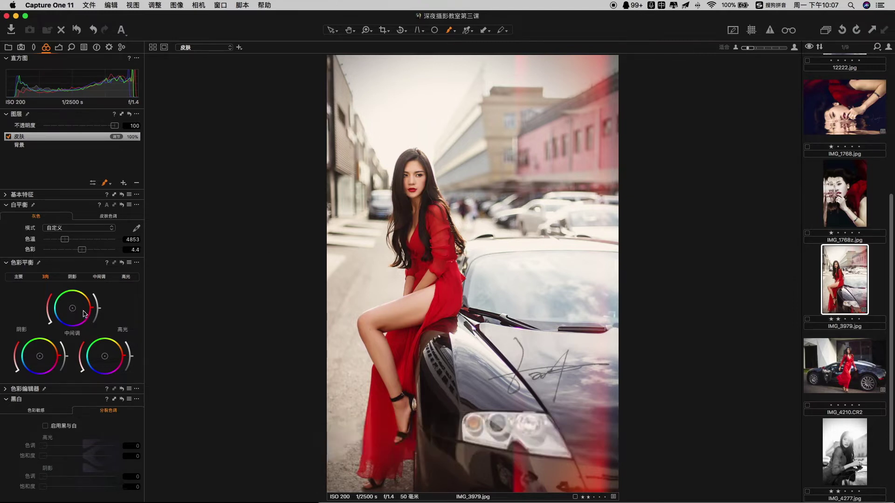
- Try shifting the midtone, shadow and highlight color balance wheels on the 皮肤 layer
drag(74, 312, 71, 312)
drag(40, 356, 42, 352)
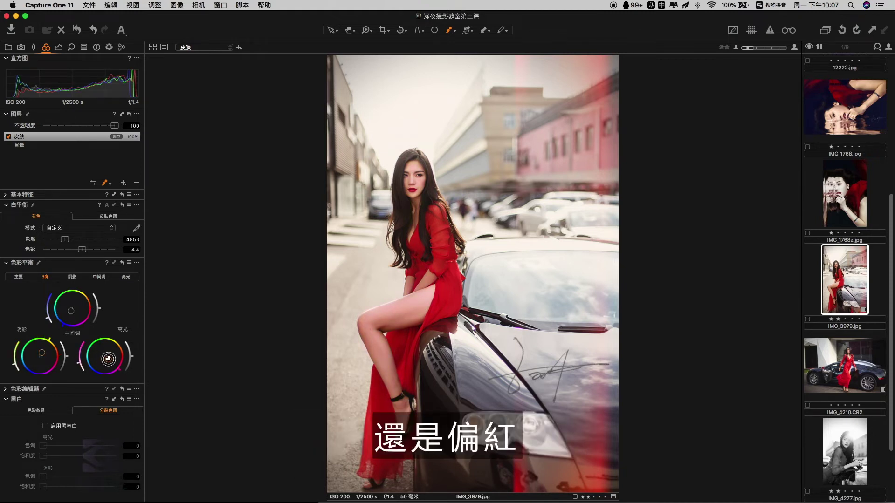
drag(108, 359, 104, 360)
click(29, 145)
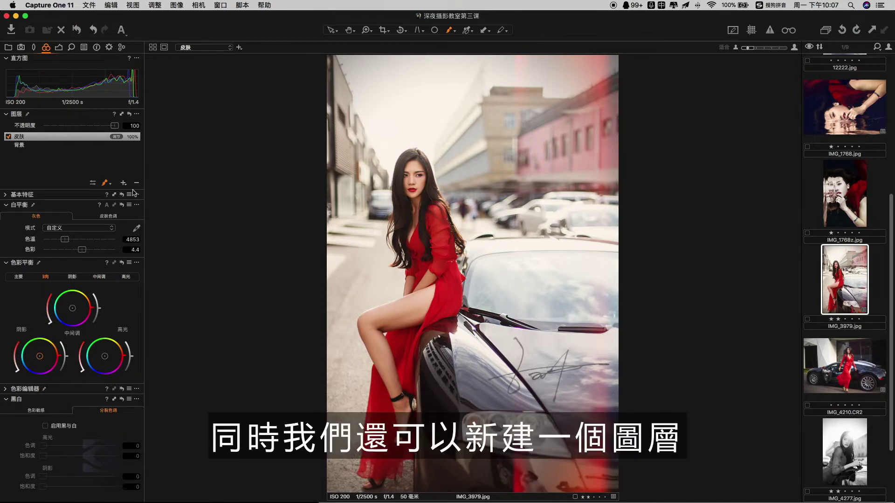
- Switch to IMG_4210.CR2, add a new layer and paint its mask over the woman's red dress
key(Right)
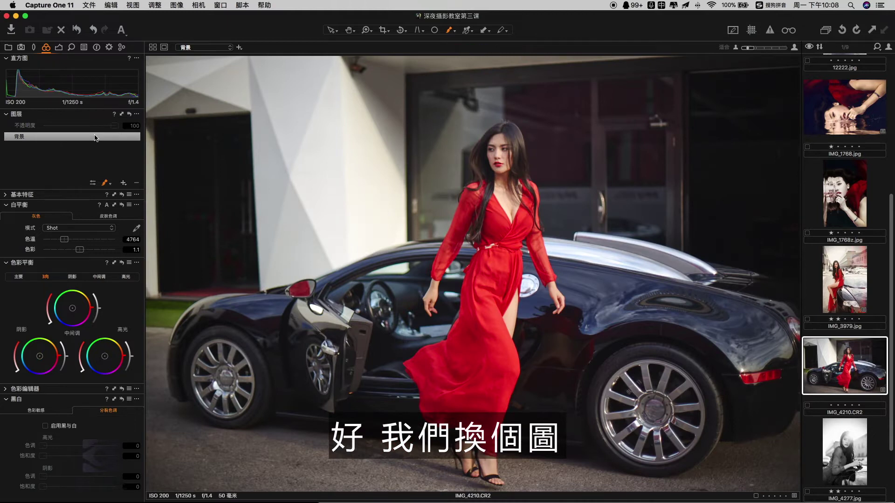
click(123, 183)
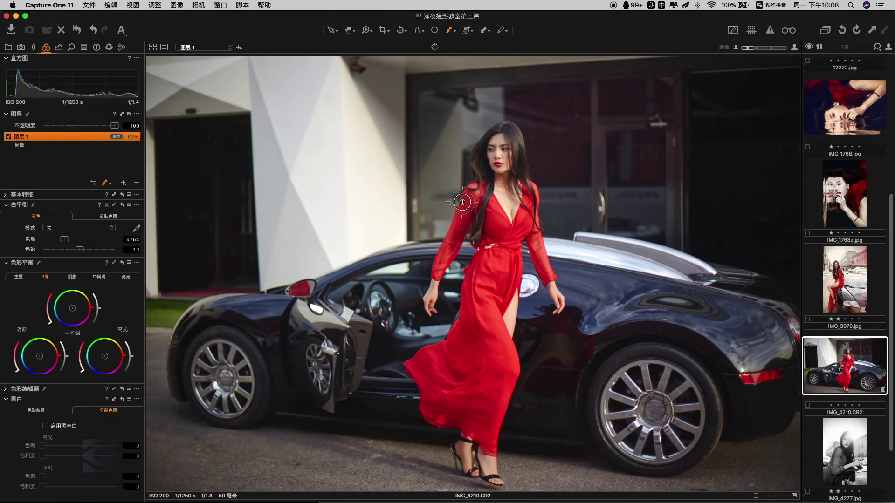
key(m)
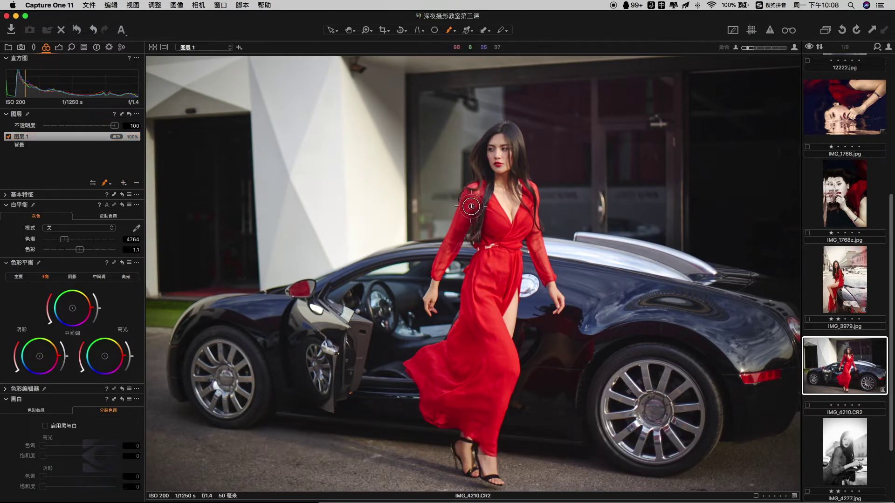
mouse_move(487, 252)
mouse_down()
mouse_move(449, 376)
mouse_move(488, 415)
mouse_move(473, 376)
mouse_move(477, 405)
mouse_move(485, 383)
mouse_move(492, 402)
mouse_move(495, 320)
mouse_move(510, 374)
mouse_move(496, 412)
mouse_move(493, 324)
mouse_move(510, 272)
mouse_move(494, 261)
mouse_move(489, 217)
mouse_move(467, 221)
mouse_up()
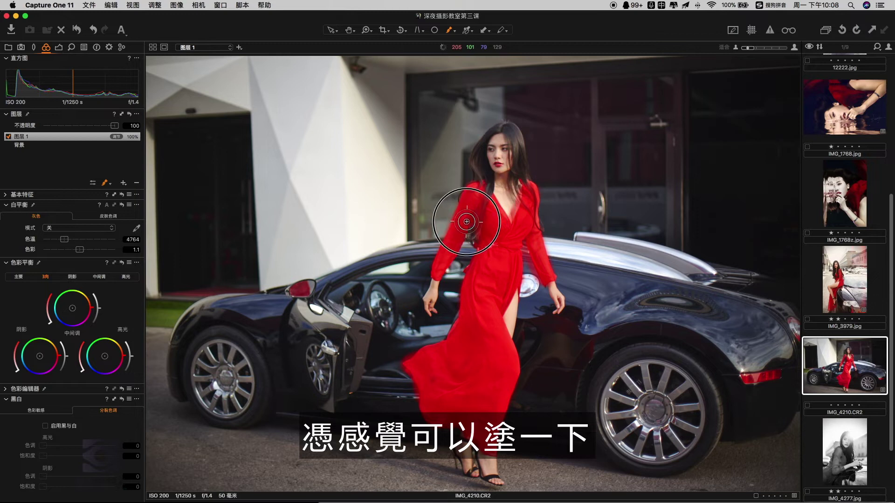
- Feather the edges of the dress layer's mask
right_click(85, 138)
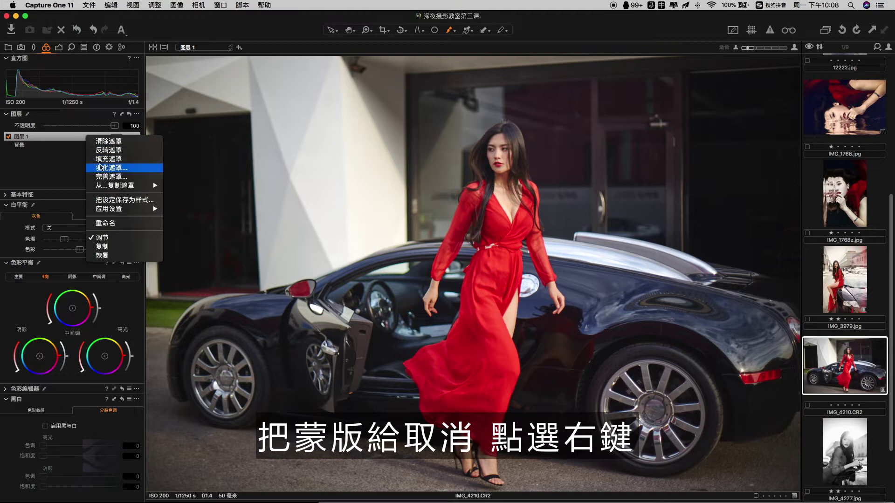
click(114, 169)
drag(483, 140, 489, 141)
click(512, 164)
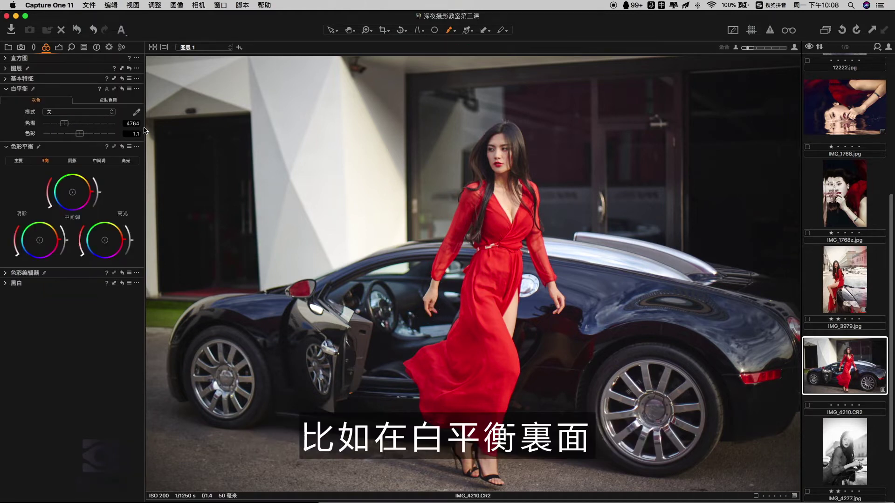
- Set the dress layer's color temperature to 7195, exposure to -0.36, contrast to 10, brightness to 7 and saturation to -25
drag(68, 127, 79, 128)
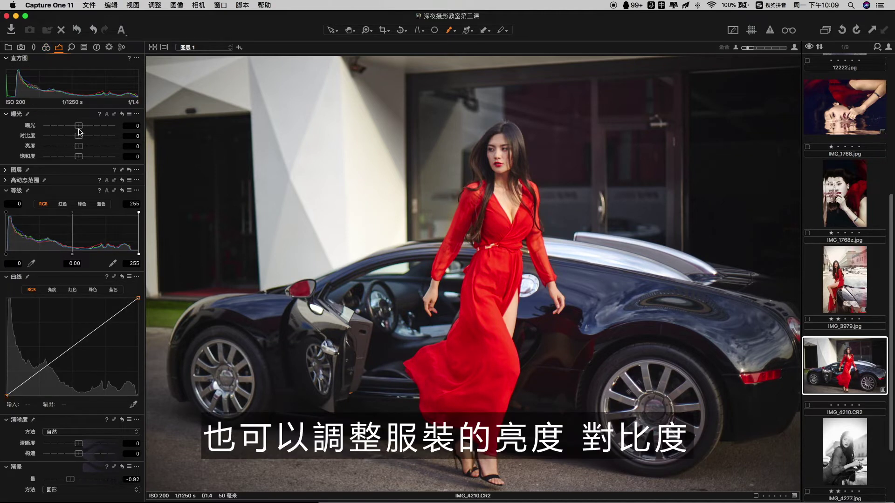
drag(80, 131, 70, 157)
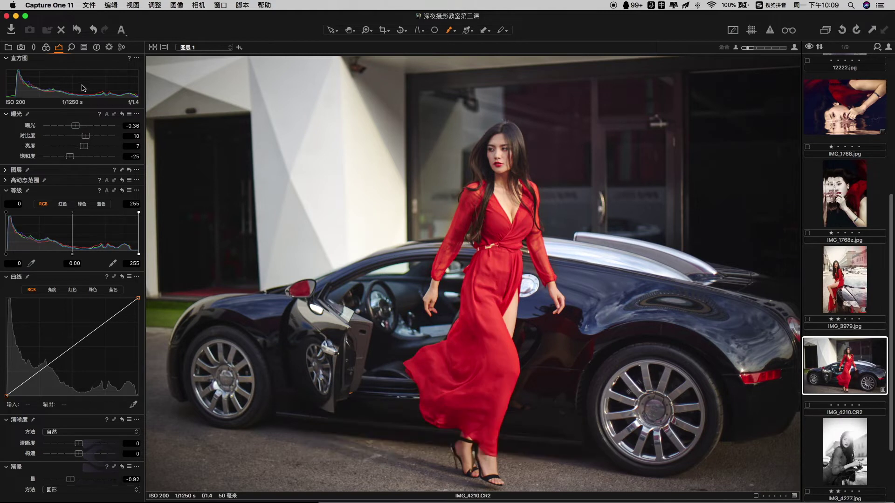
- Check the layer list among the exposure and color tools, and show the base characteristics settings
click(5, 170)
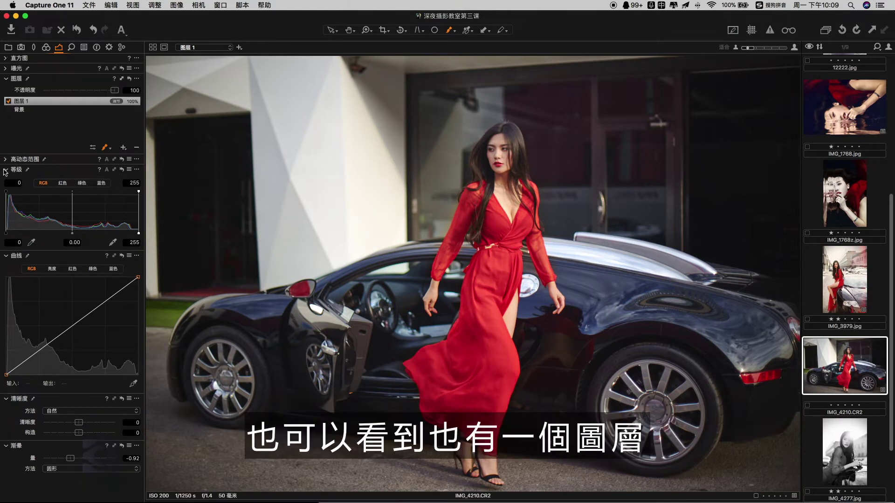
click(45, 51)
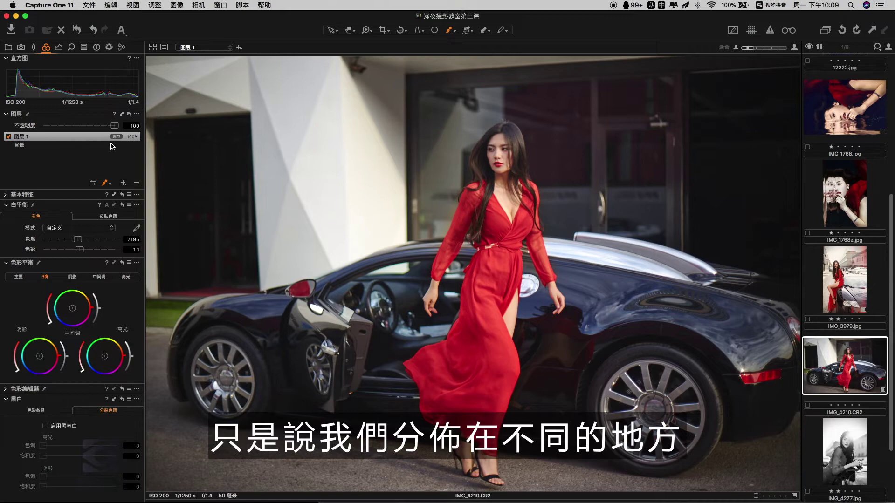
click(6, 195)
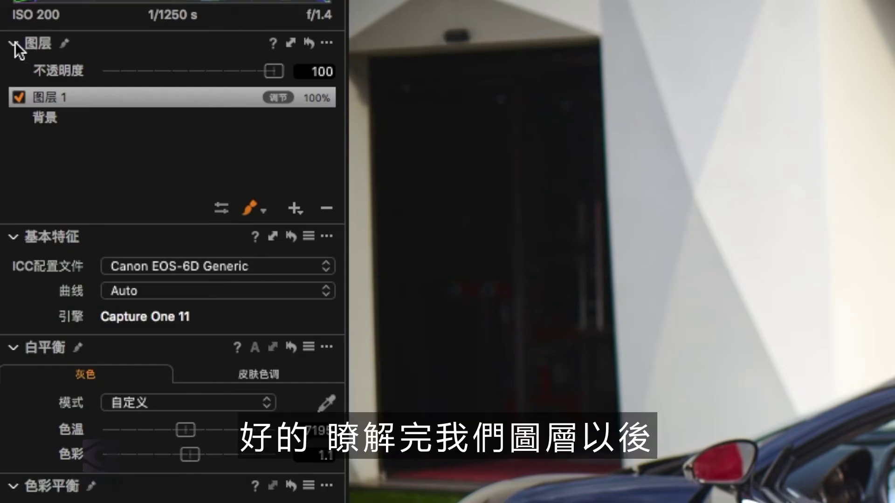
click(13, 43)
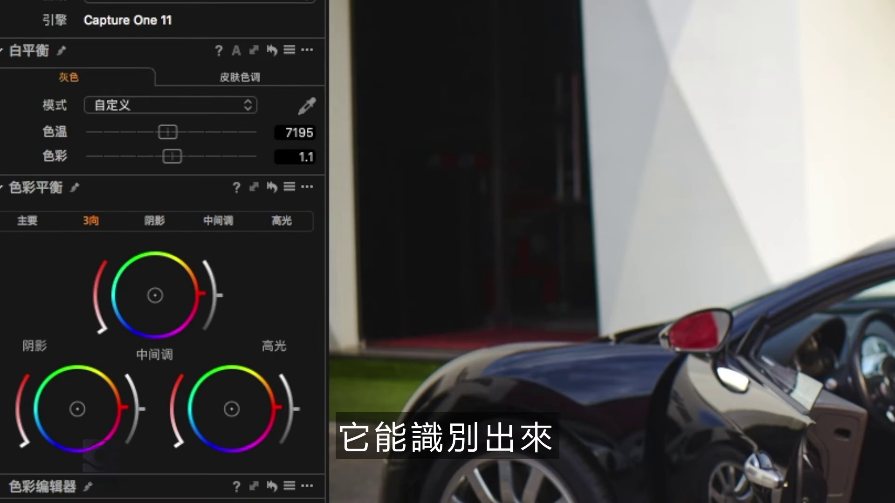
- Browse the ICC camera profiles for Leica, Sony and Canon models, and choose to show only the recommended ones
click(196, 1)
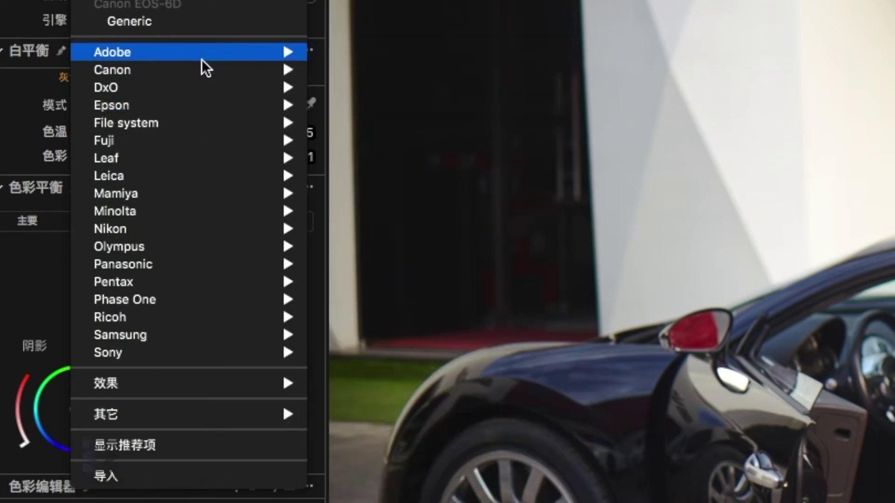
mouse_move(201, 92)
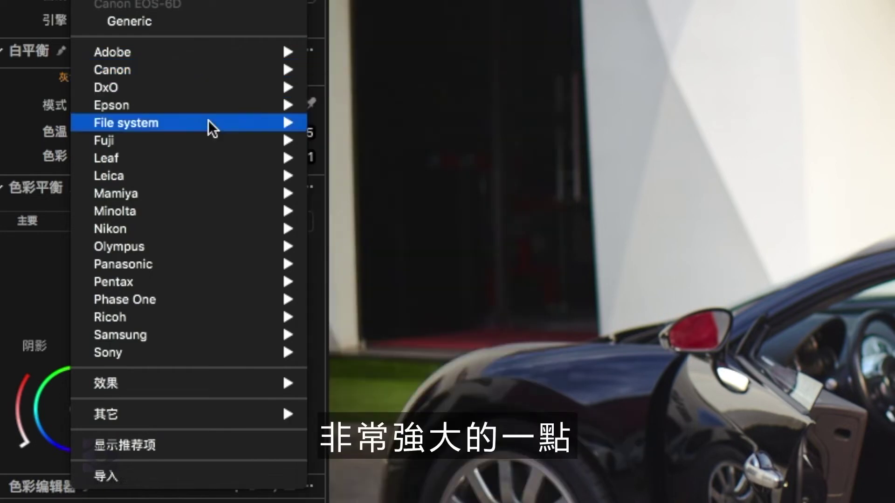
mouse_move(118, 141)
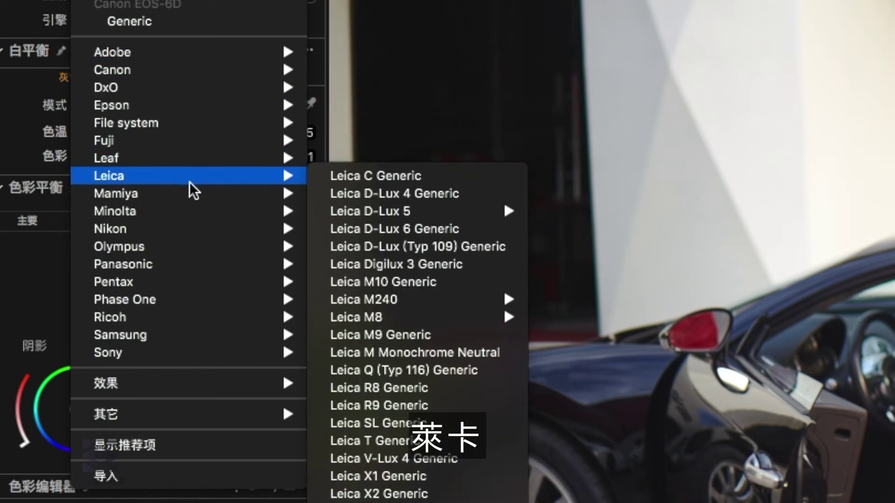
mouse_move(189, 188)
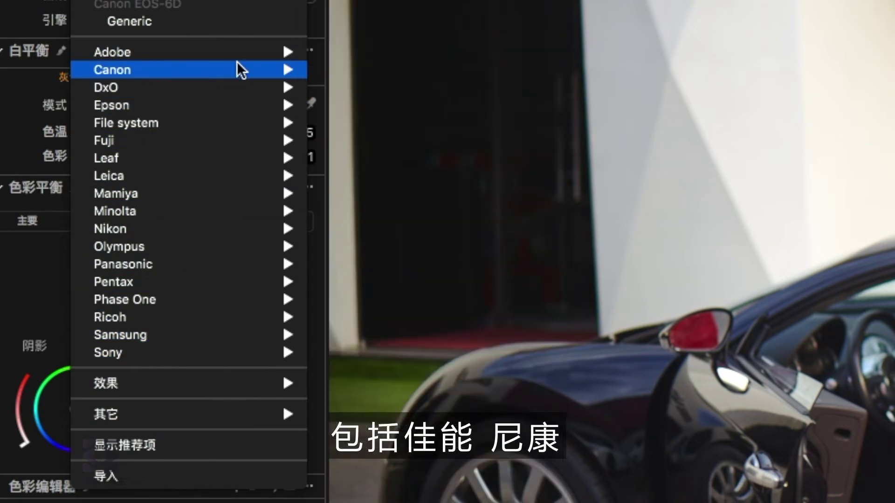
mouse_move(273, 56)
mouse_move(214, 177)
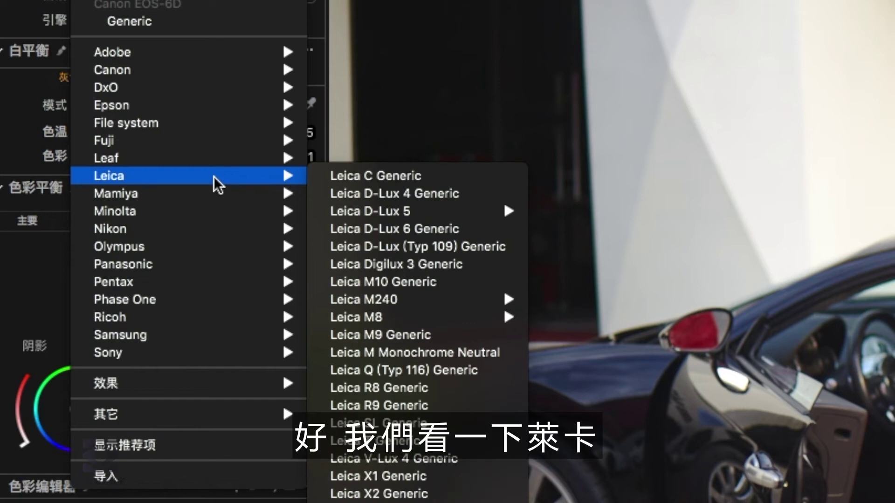
mouse_move(418, 300)
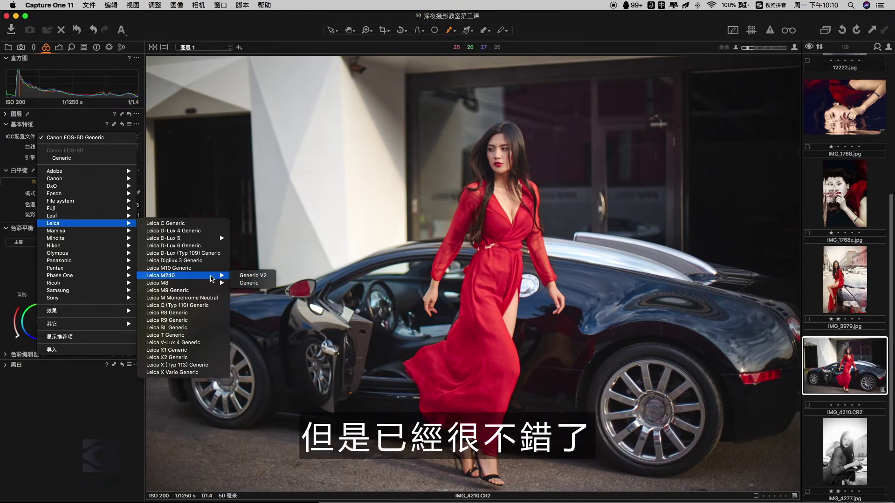
mouse_move(109, 298)
mouse_move(180, 301)
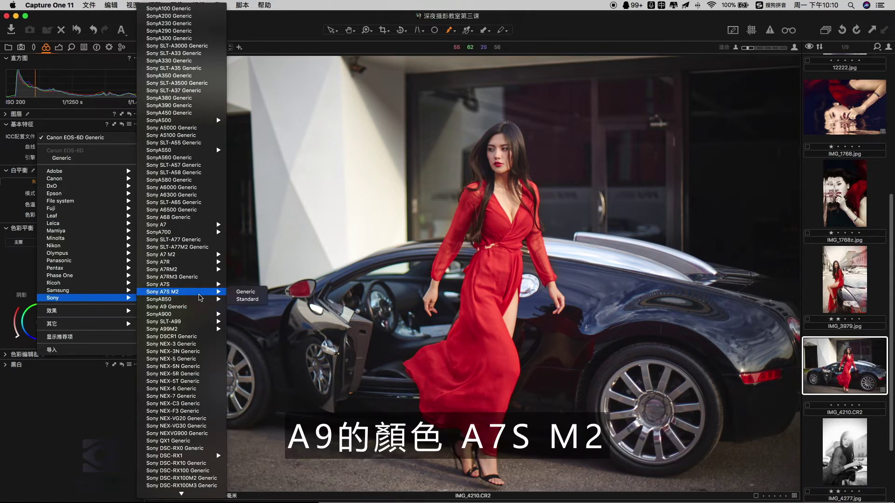
mouse_move(212, 271)
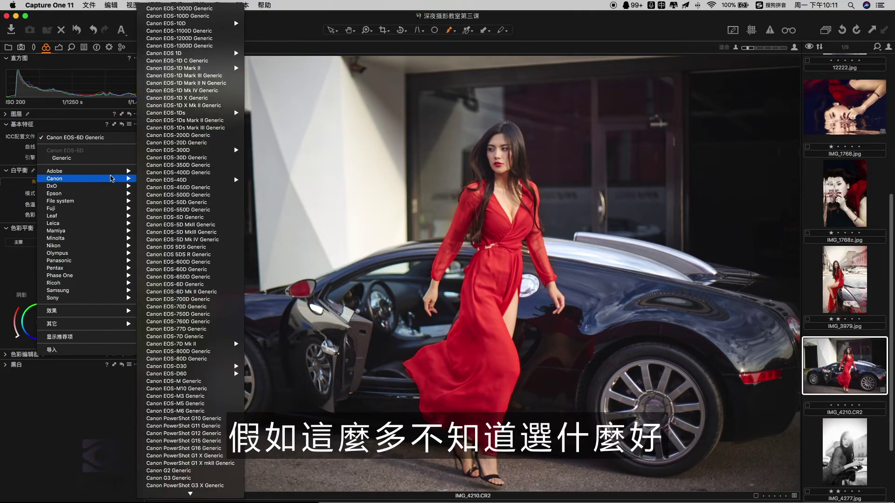
click(71, 341)
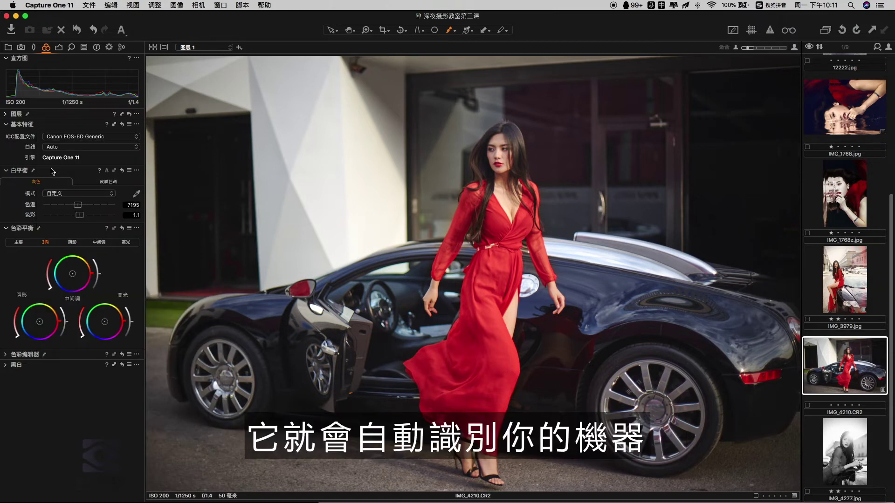
- Preview the film curve options in the base characteristics and keep Auto
click(88, 147)
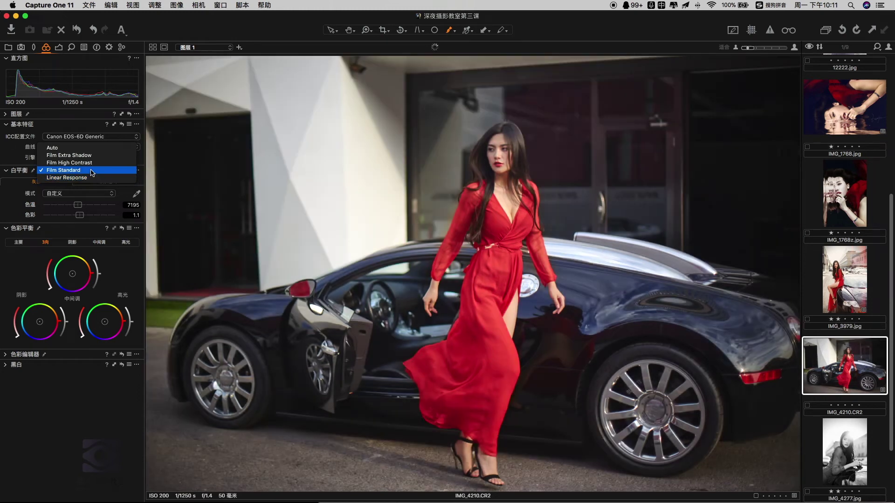
click(85, 148)
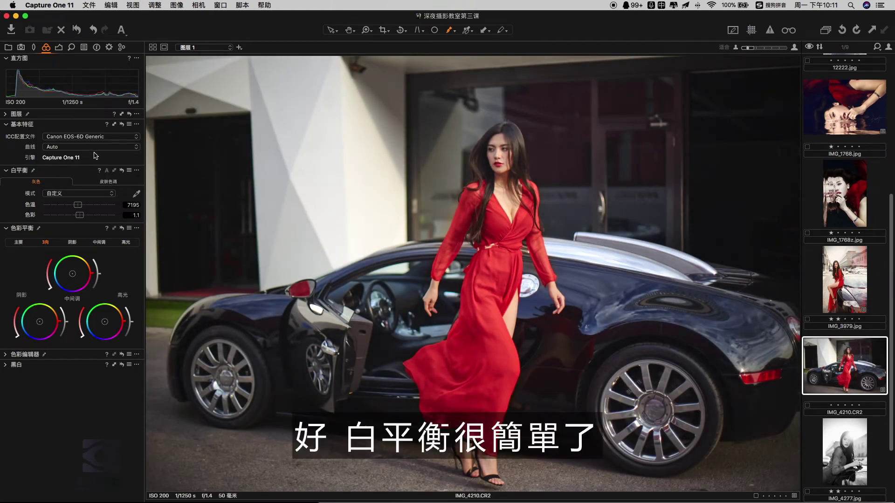
- Try the Shot and Auto white balance modes, and set the layer's color temperature to 5598 and tint to -9.5
click(66, 194)
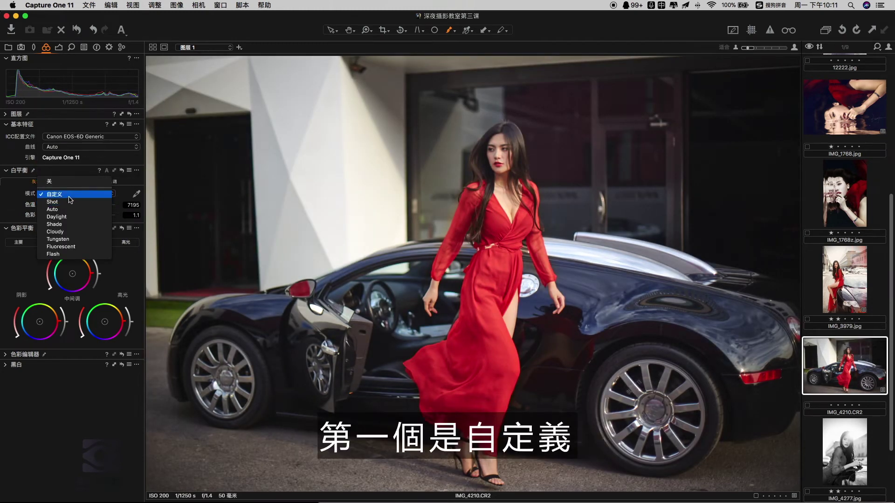
click(67, 201)
click(67, 195)
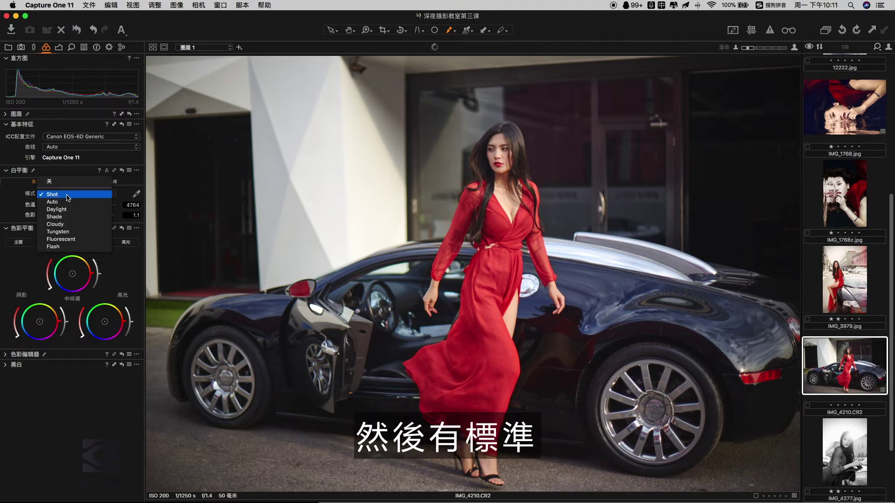
click(52, 202)
click(68, 194)
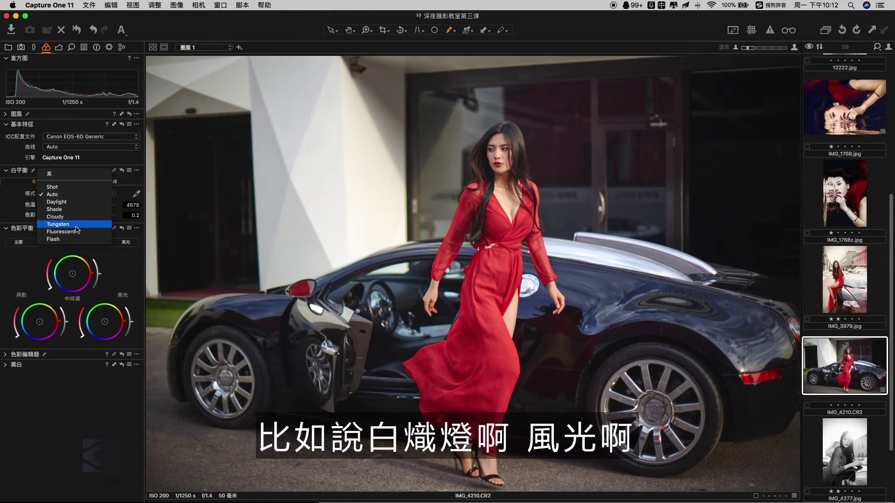
click(98, 173)
mouse_move(76, 208)
mouse_down()
mouse_move(80, 218)
mouse_move(72, 219)
mouse_move(81, 220)
mouse_up()
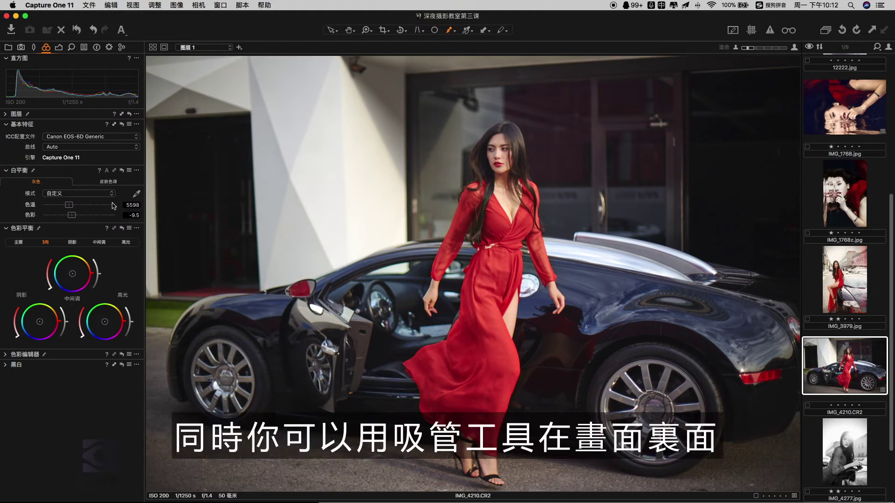
- Try the white balance picker on the white wall, red dress and black car, and resample the background layer from the wall
click(136, 194)
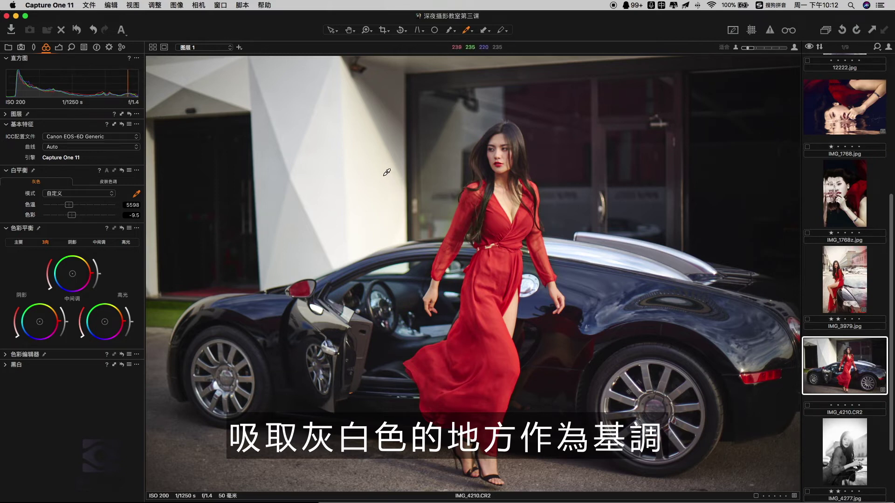
click(344, 133)
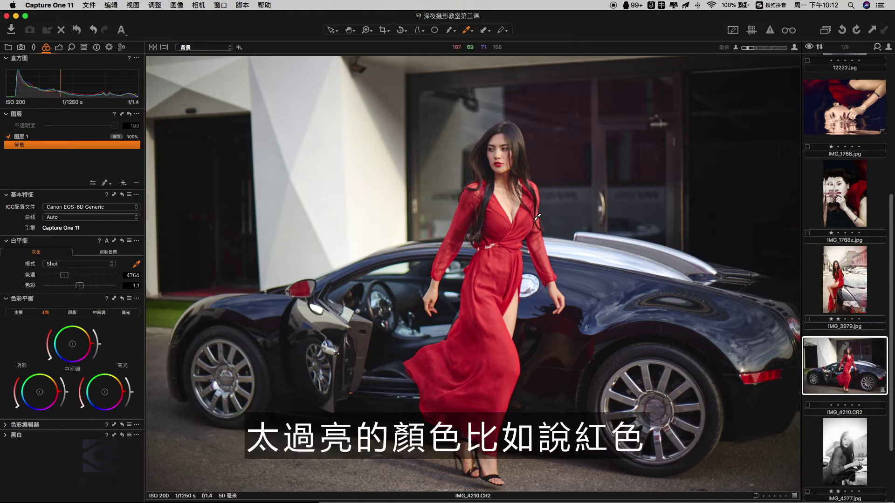
click(485, 213)
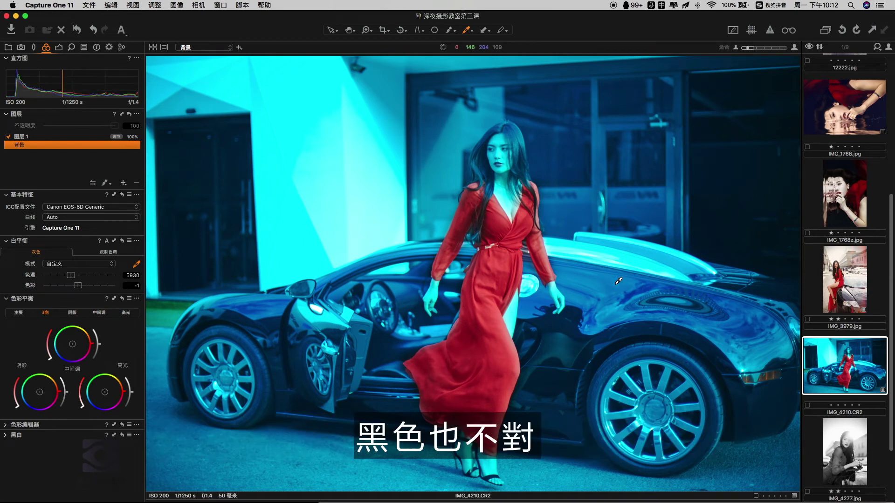
click(326, 167)
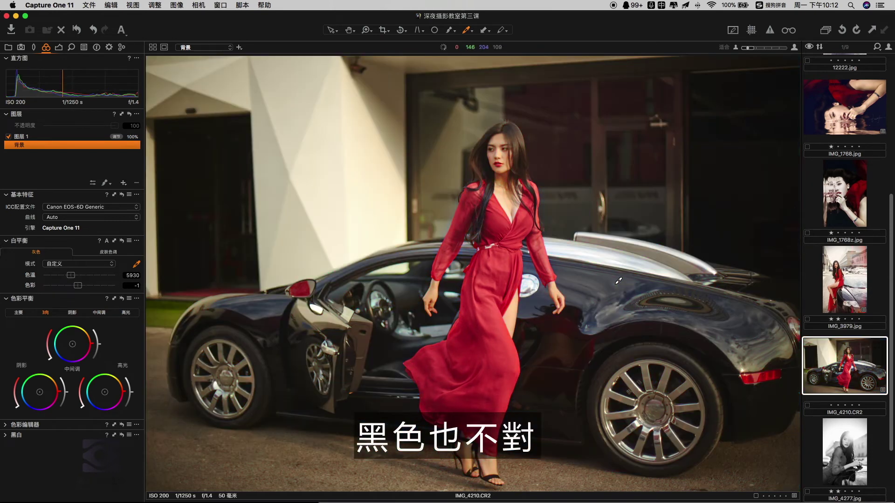
click(356, 139)
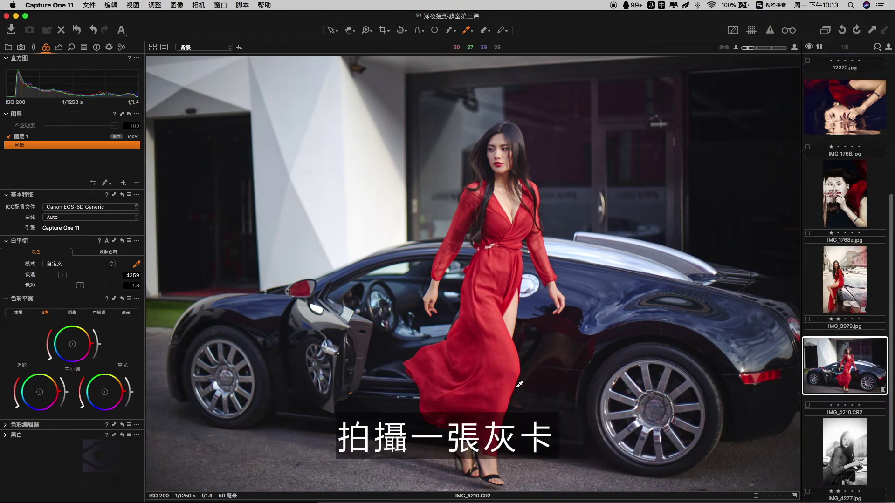
- Show only the Color Balance tool and compare its Master and 3-Way views
click(21, 240)
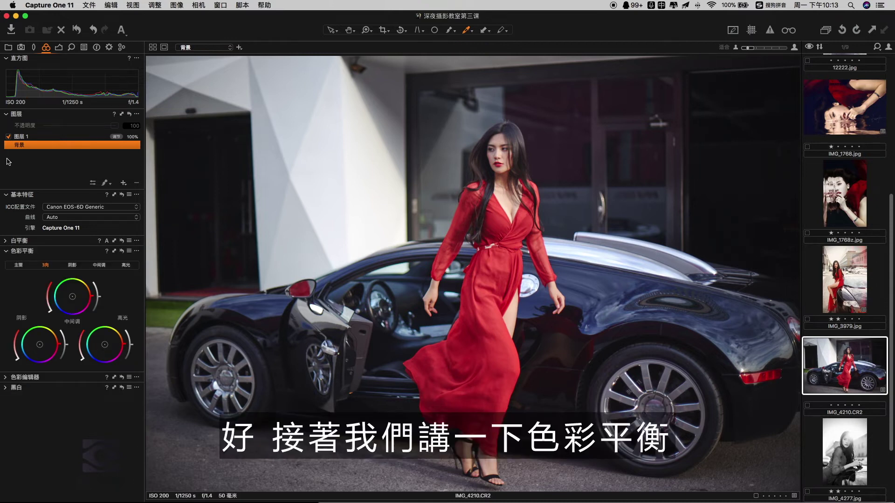
alt+click(21, 251)
click(19, 159)
click(45, 160)
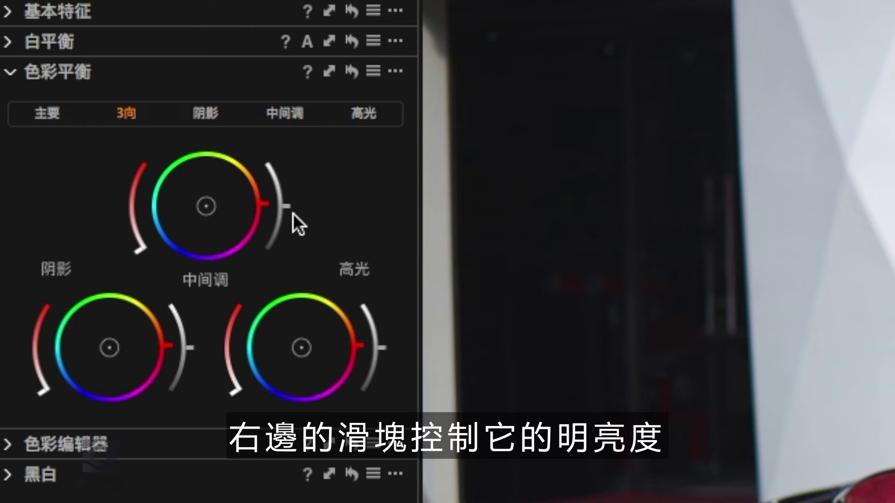
- Tint the midtones yellow in Color Balance, strengthening the tint and slightly raising the midtone brightness
drag(264, 204, 234, 172)
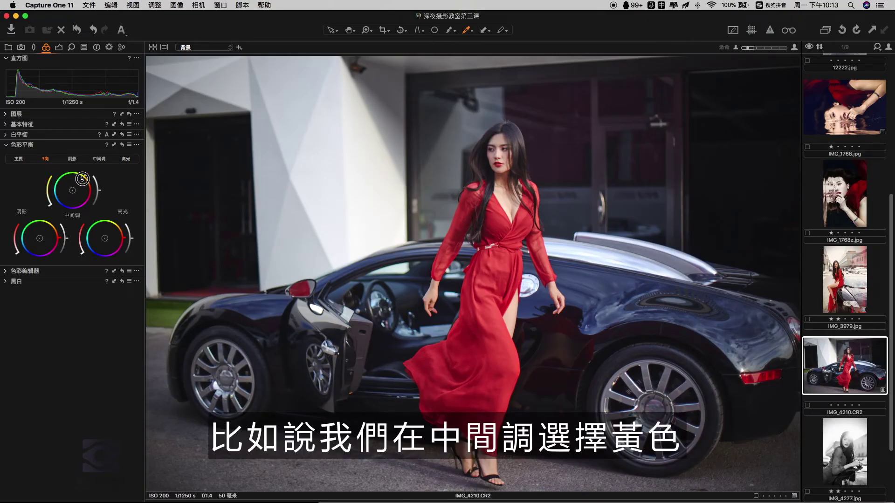
drag(83, 179, 45, 193)
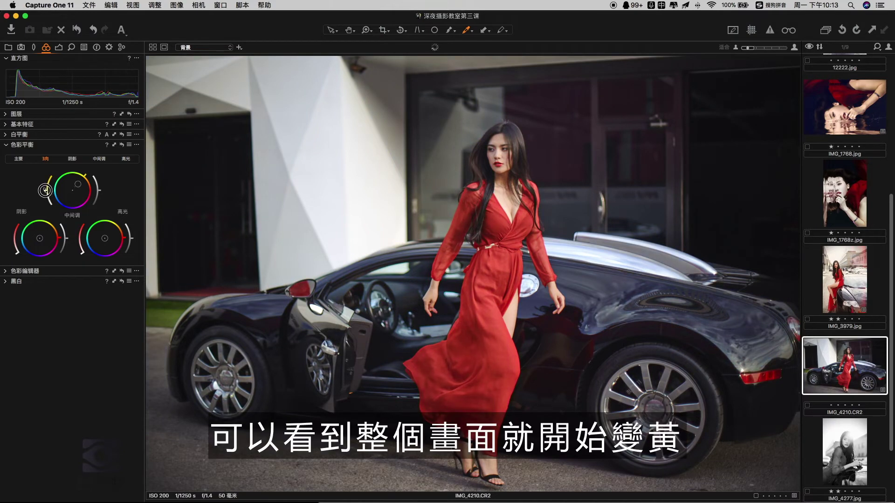
drag(100, 193, 101, 185)
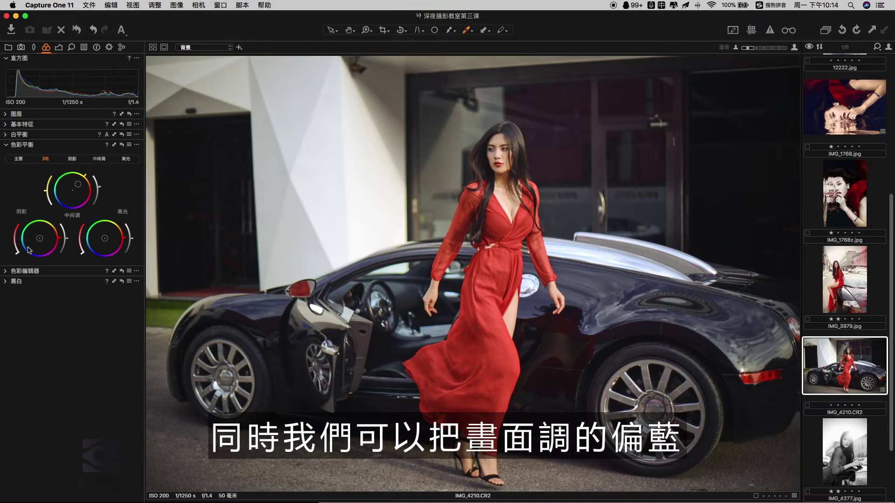
- Tint the shadows blue, the midtones green and the highlights faintly yellow-green in Color Balance
mouse_move(51, 256)
mouse_down()
mouse_move(24, 260)
mouse_move(13, 243)
mouse_up()
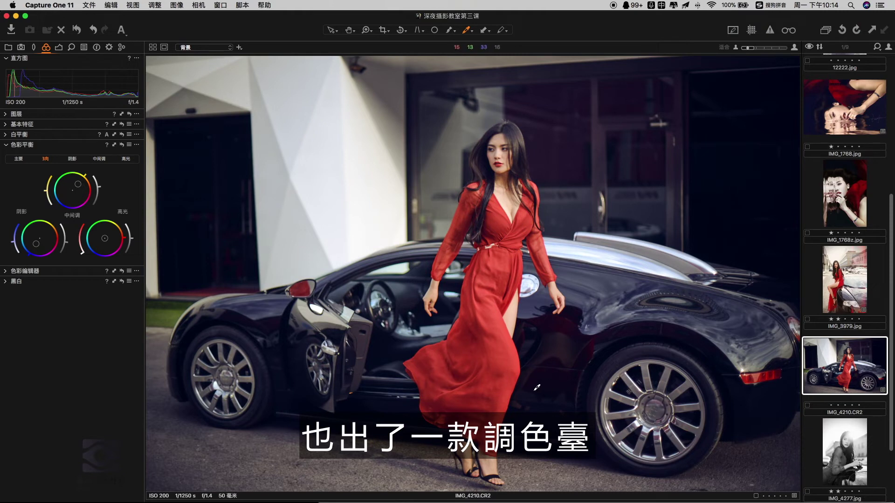
mouse_move(78, 187)
mouse_down()
mouse_move(75, 199)
mouse_move(69, 187)
mouse_up()
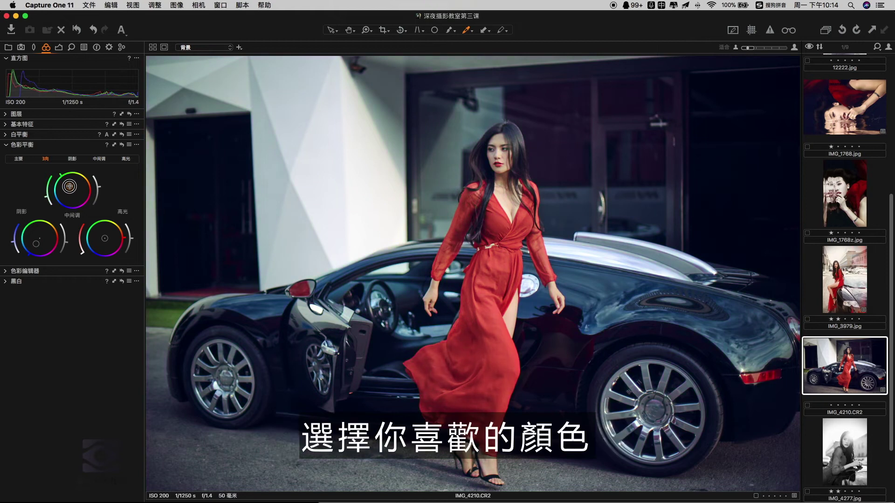
drag(107, 235, 105, 237)
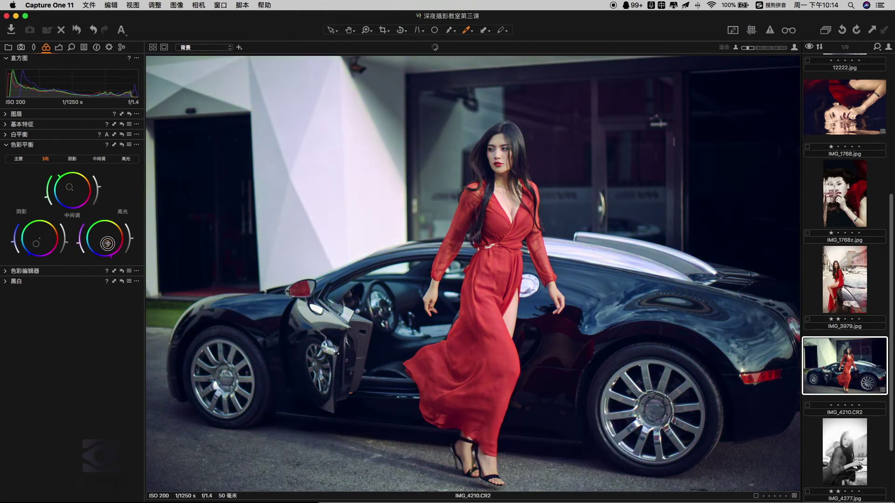
- Check the enlarged shadow, midtone and highlight wheels, and preview the Color Balance presets from the 3-Way view
click(72, 160)
click(106, 159)
click(130, 160)
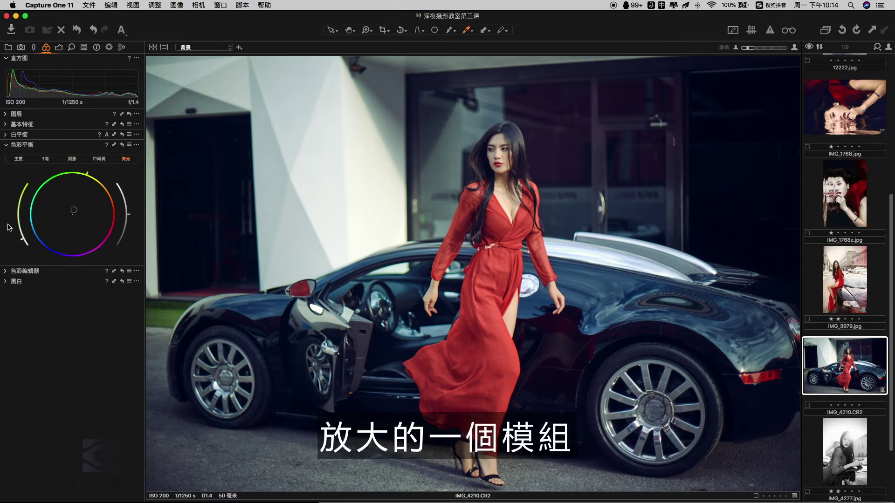
click(46, 159)
click(129, 145)
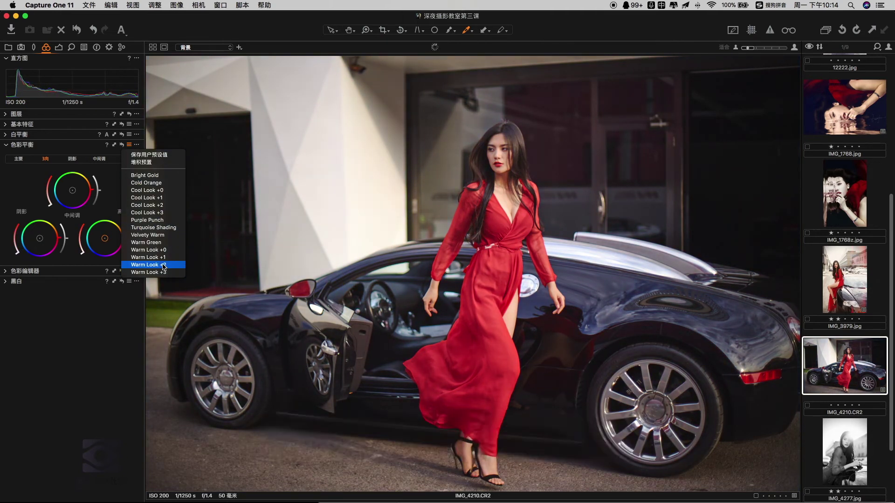
click(164, 200)
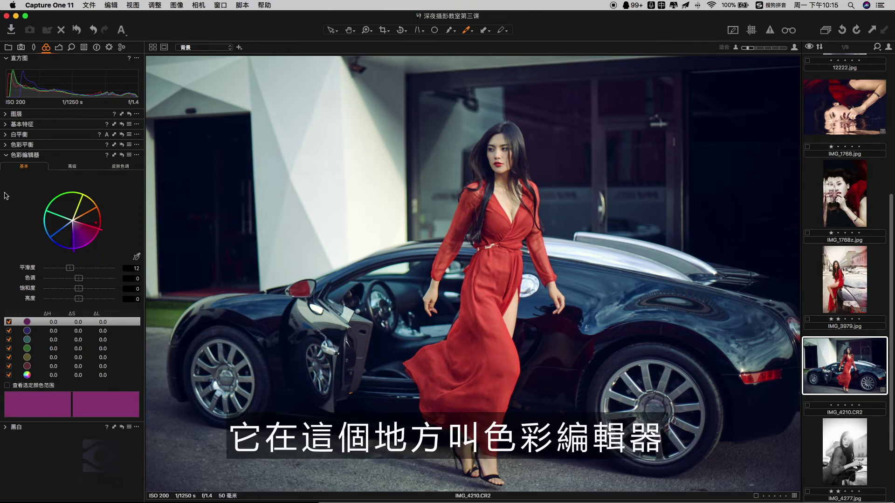
- Reset the photo's adjustments and narrow the basic Color Editor's red range to the dress color
click(77, 30)
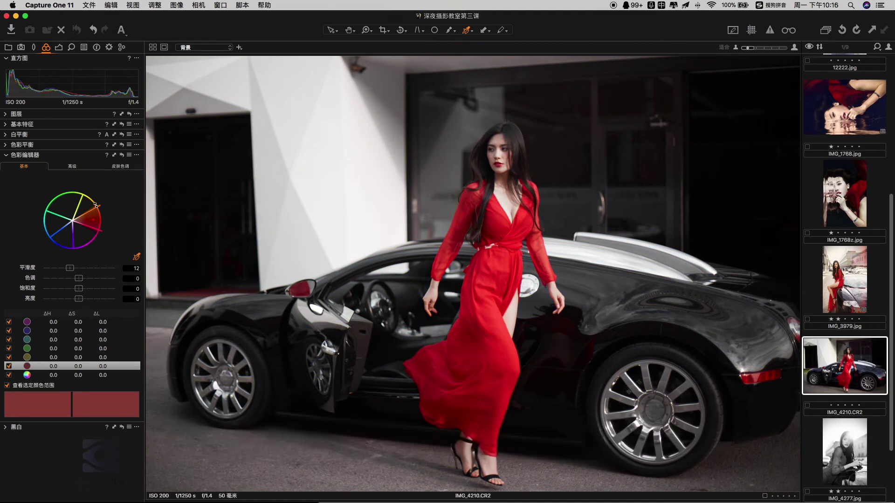
drag(94, 210, 97, 215)
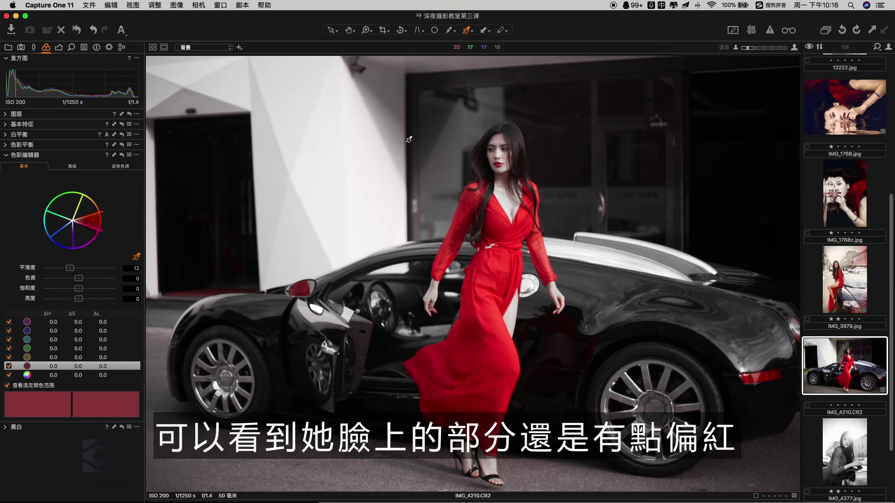
drag(97, 222, 99, 226)
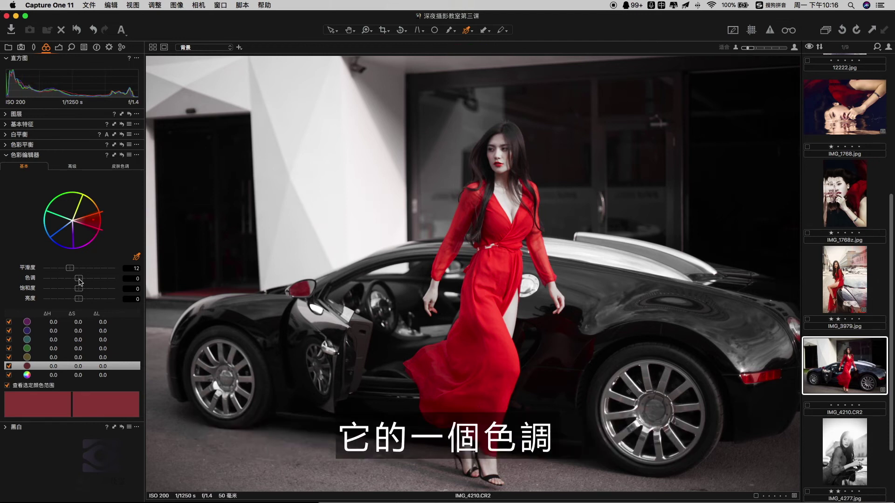
- Set the red range's hue to -2, saturation to 42.2 and lightness to -6.1 in the Color Editor
mouse_move(79, 282)
mouse_down()
mouse_move(58, 282)
mouse_move(96, 280)
mouse_up()
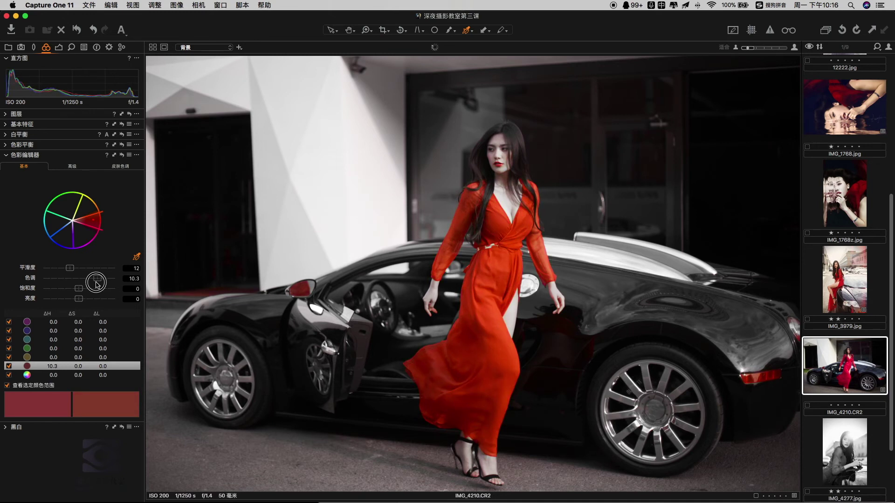
click(7, 386)
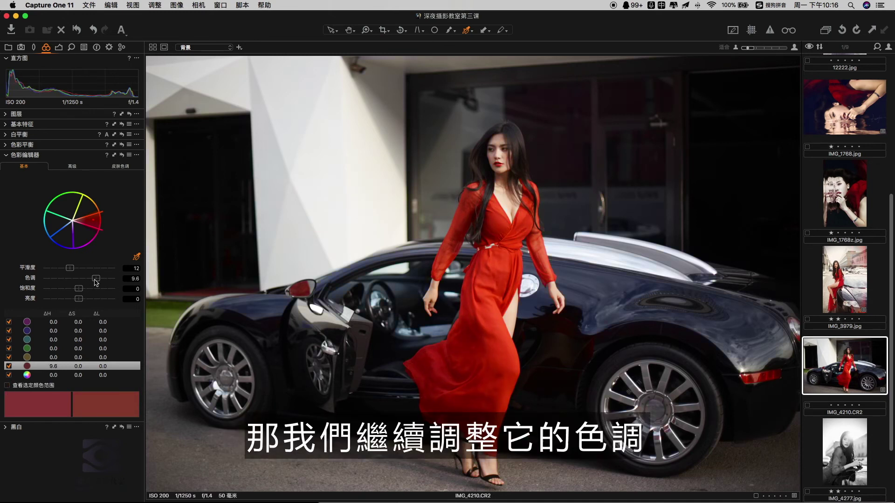
drag(96, 279, 58, 301)
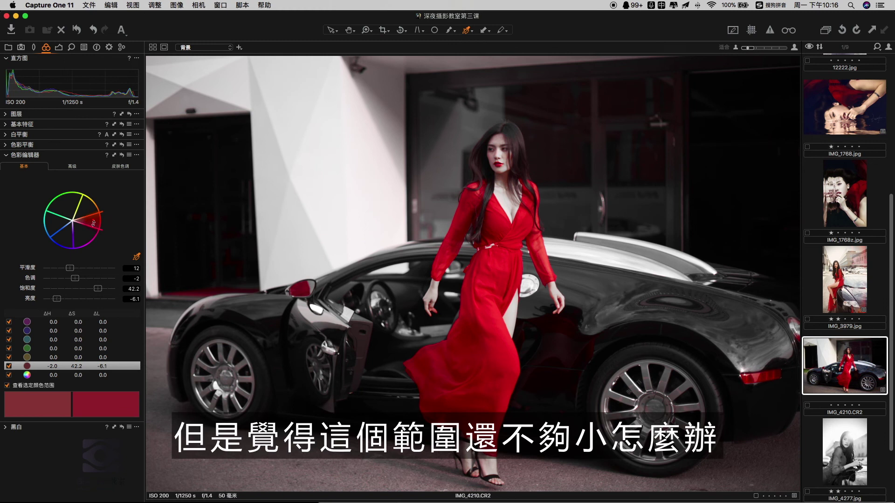
- Reset the photo's adjustments and pick the dress's red as a color in the advanced Color Editor
click(77, 29)
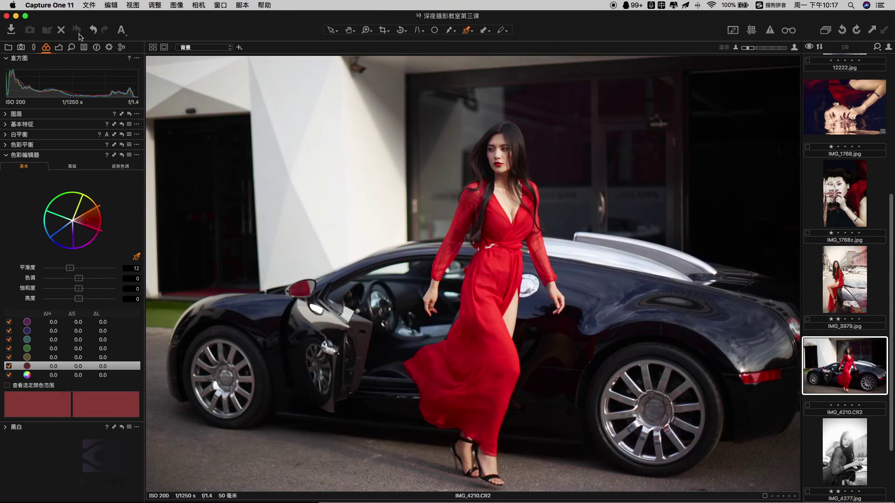
click(72, 167)
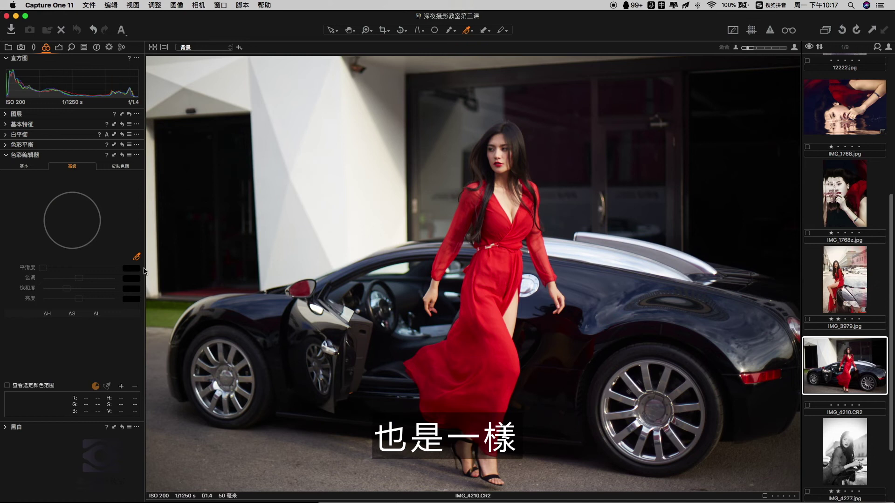
click(137, 257)
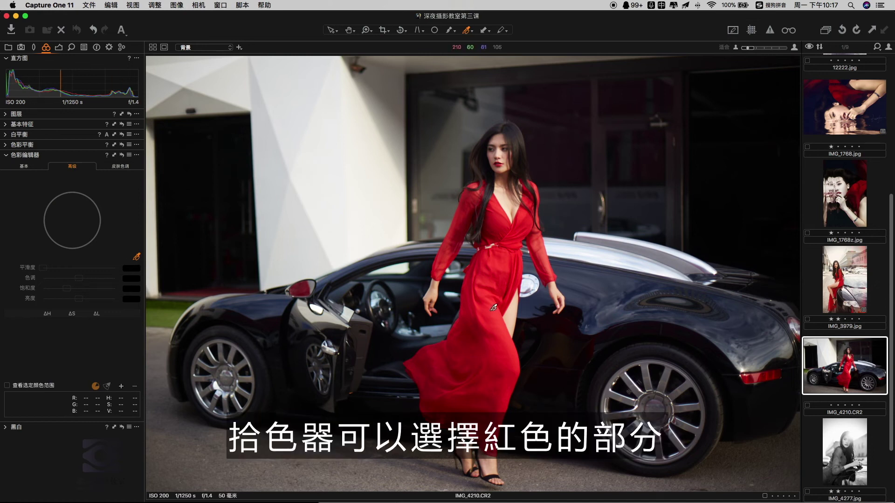
click(502, 267)
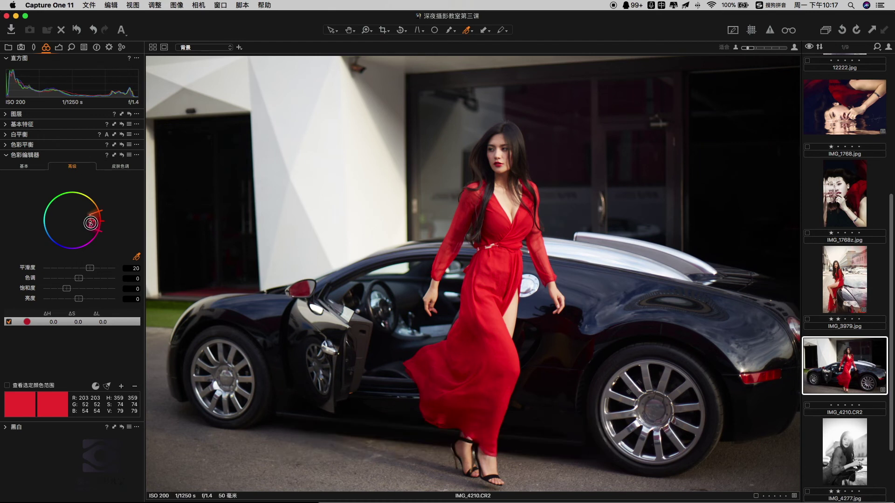
- Isolate the selected color range in the view and shift the picked red's hue
click(8, 386)
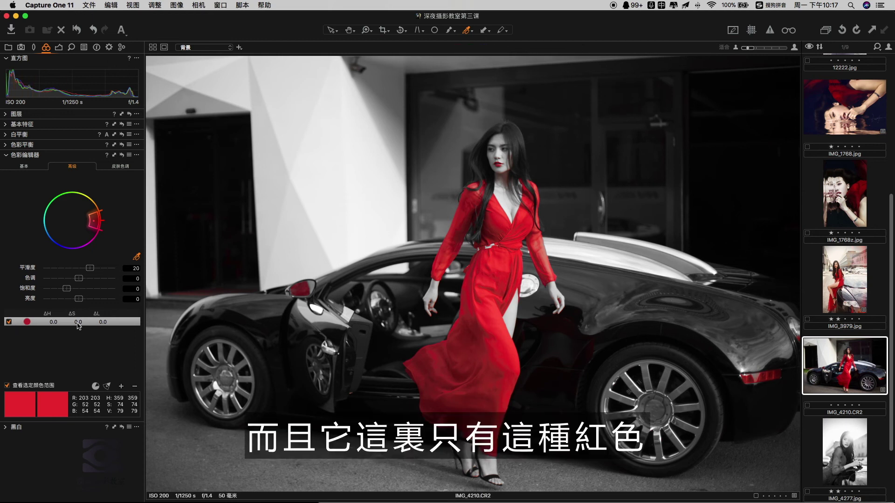
mouse_move(80, 281)
mouse_down()
mouse_move(62, 280)
mouse_move(77, 300)
mouse_move(82, 291)
mouse_up()
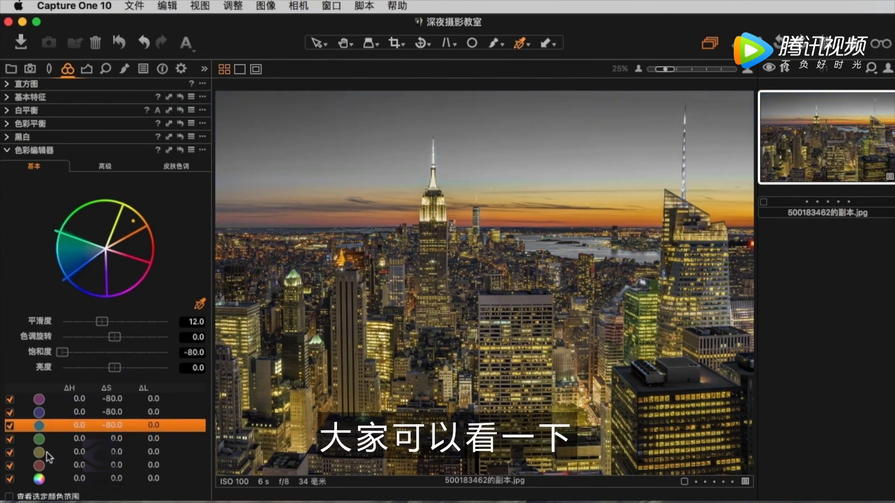
- Set the saturation of the red color range in the cityscape photo to -80
click(48, 465)
drag(115, 352, 62, 352)
click(86, 69)
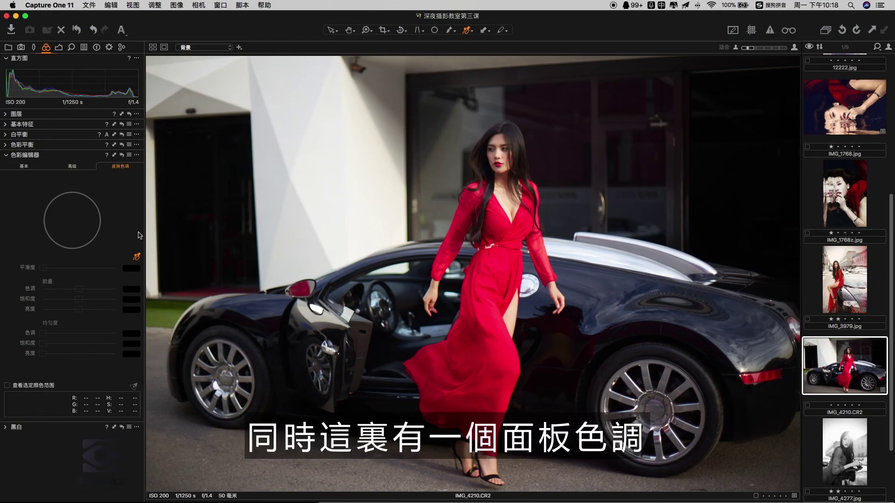
- Sample the woman's face as the skin tone in the Color Editor and narrow its color range while temporarily viewing only the selected range
click(137, 256)
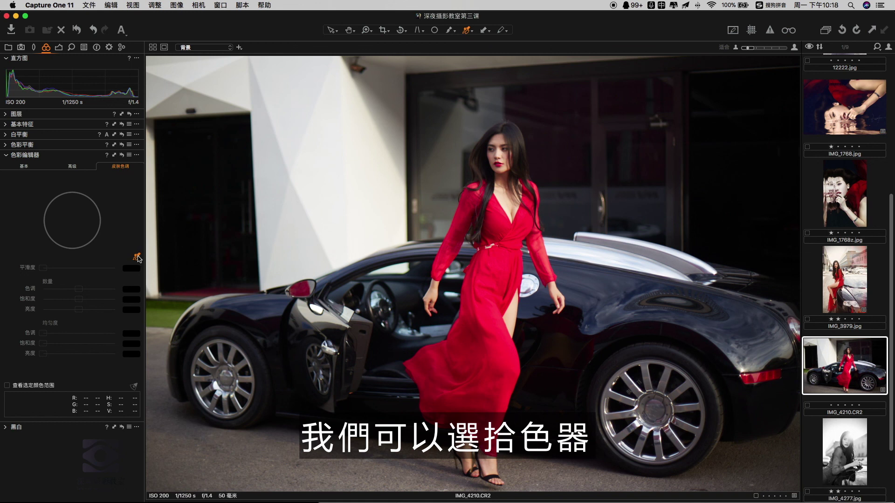
click(495, 158)
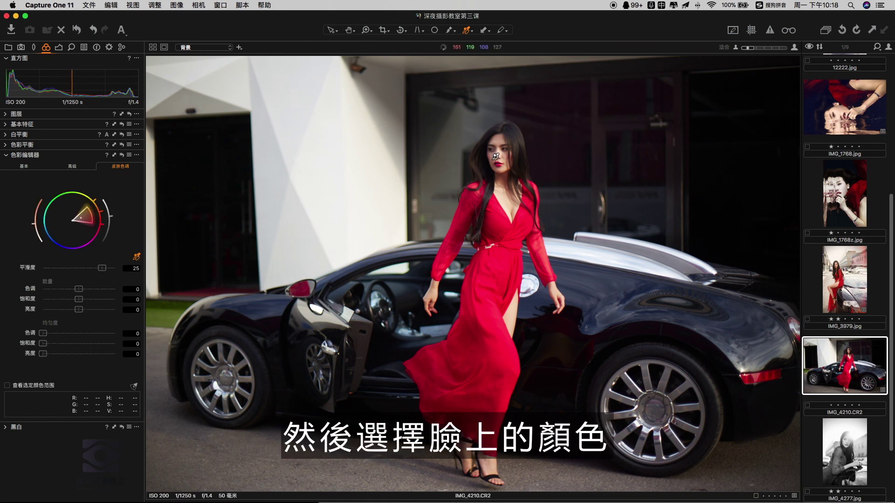
click(7, 385)
drag(88, 214, 86, 219)
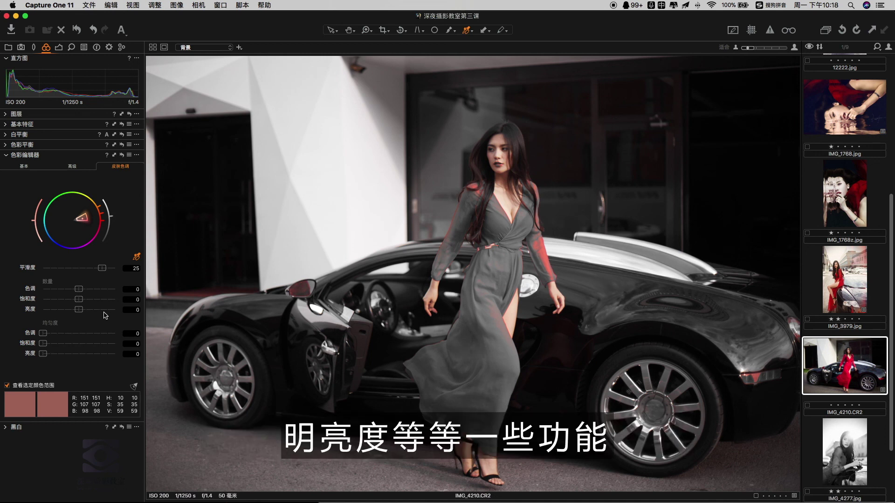
click(7, 385)
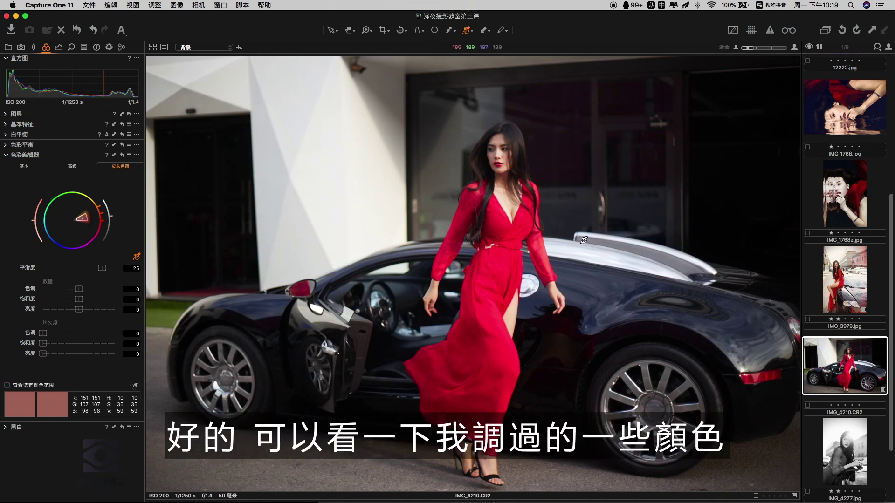
- View the graded photos IMG_3979.jpg and 12222.jpg, then return to IMG_3979.jpg to compare their color tones
click(839, 282)
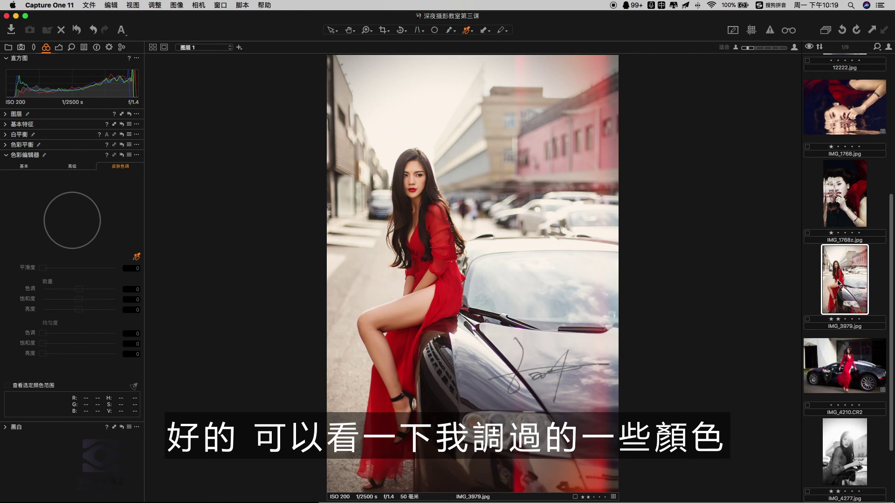
scroll(839, 282, up, 5)
click(832, 253)
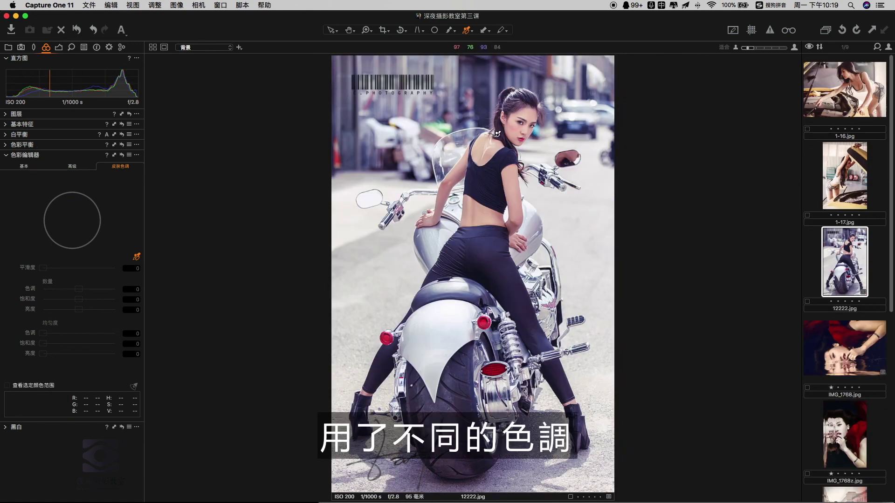
scroll(823, 315, down, 5)
click(844, 381)
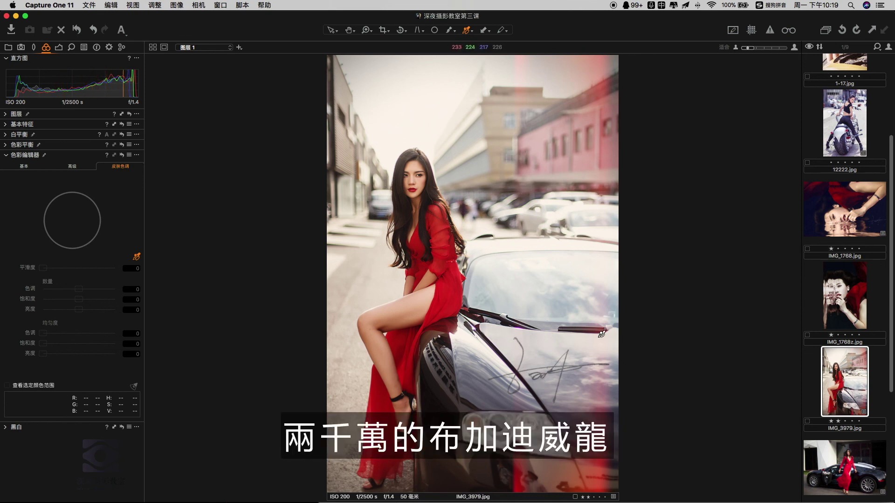
scroll(848, 456, down, 3)
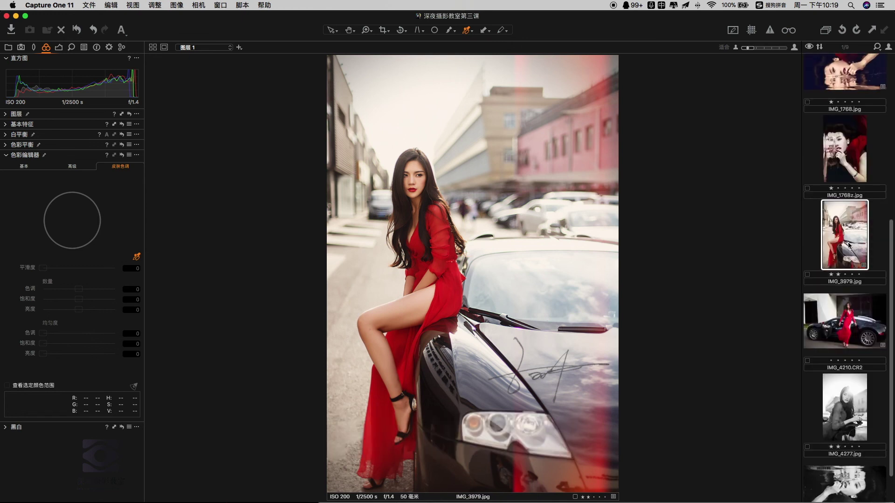